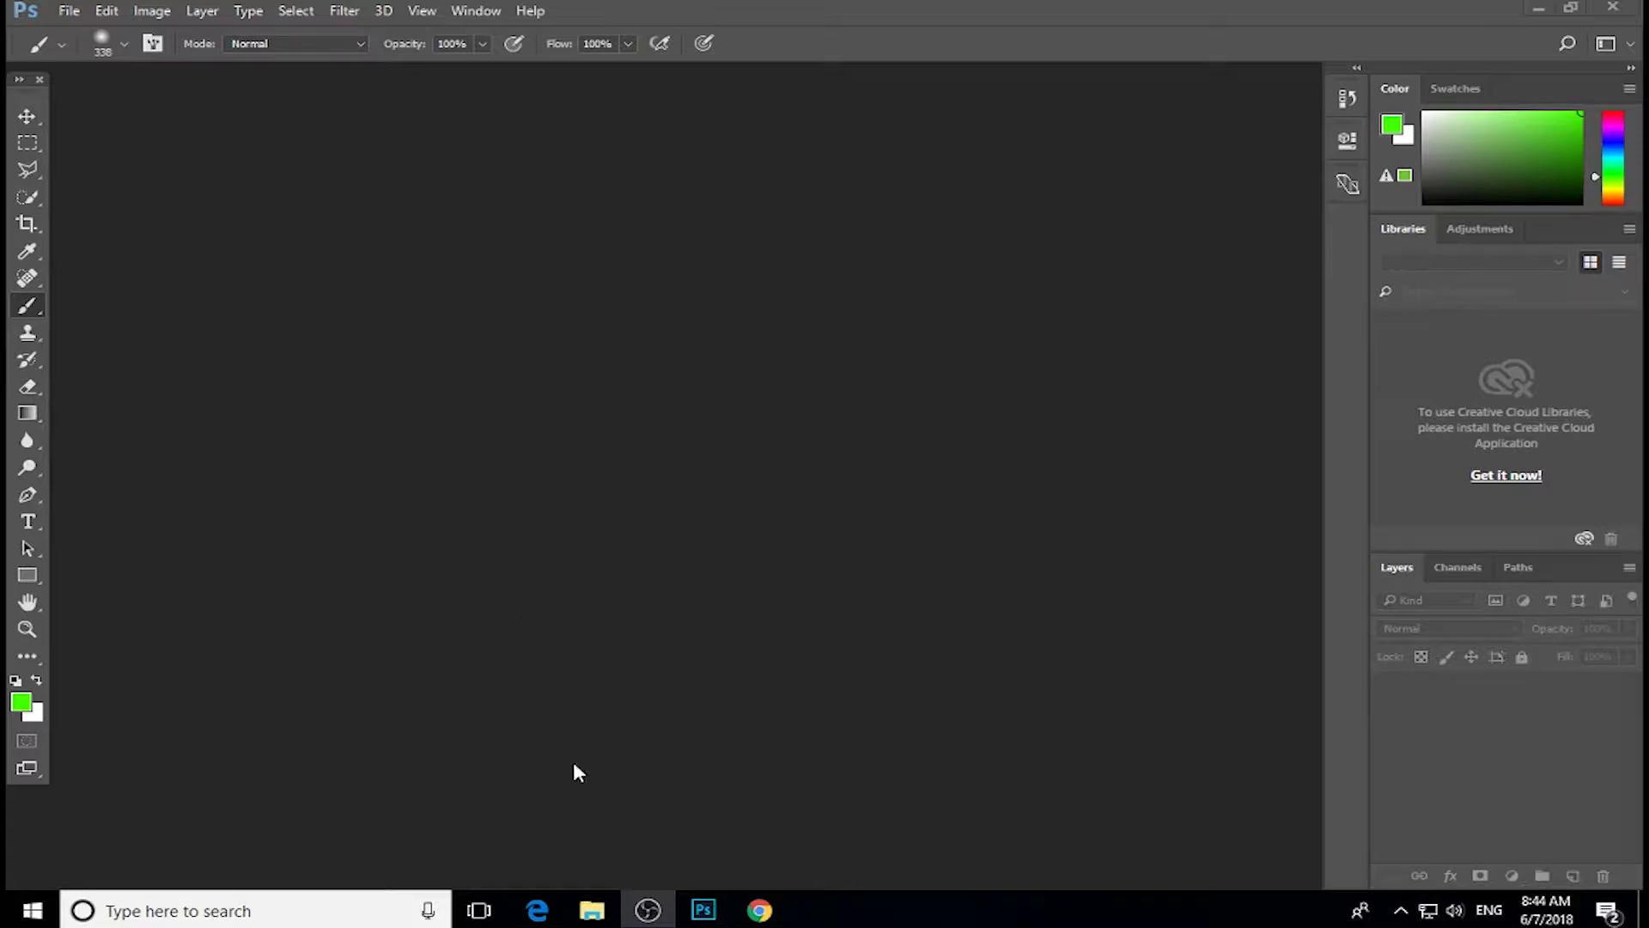
# Step: Switch to the YouTube channel's video list in Edge
pyautogui.click(537, 910)
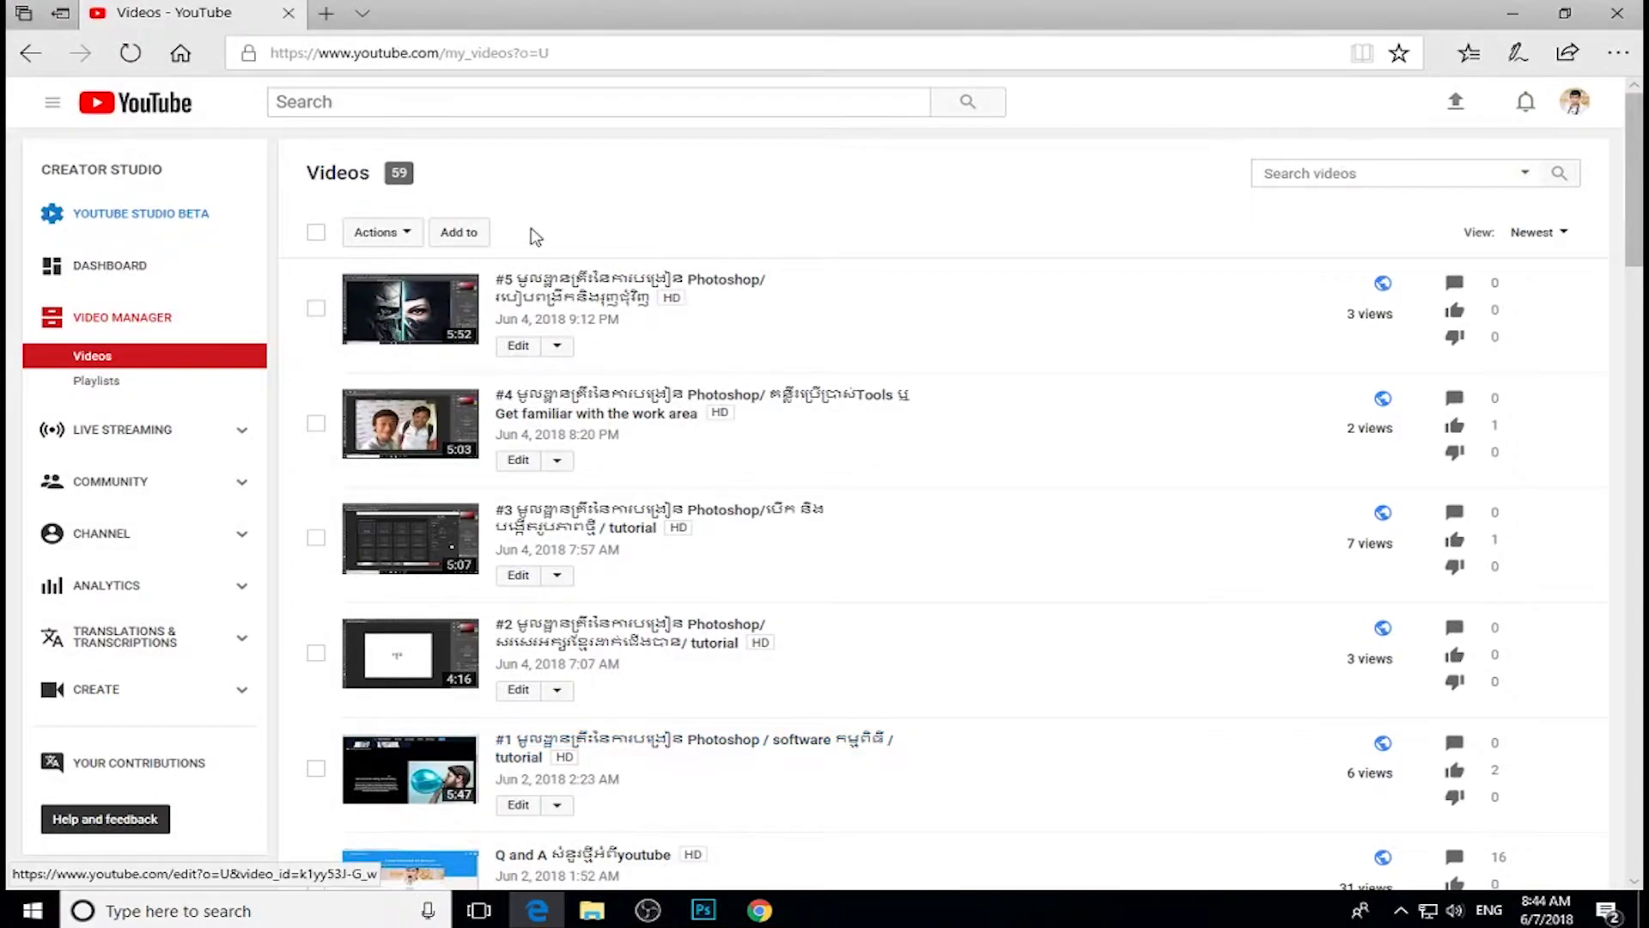
pyautogui.moveTo(538, 911)
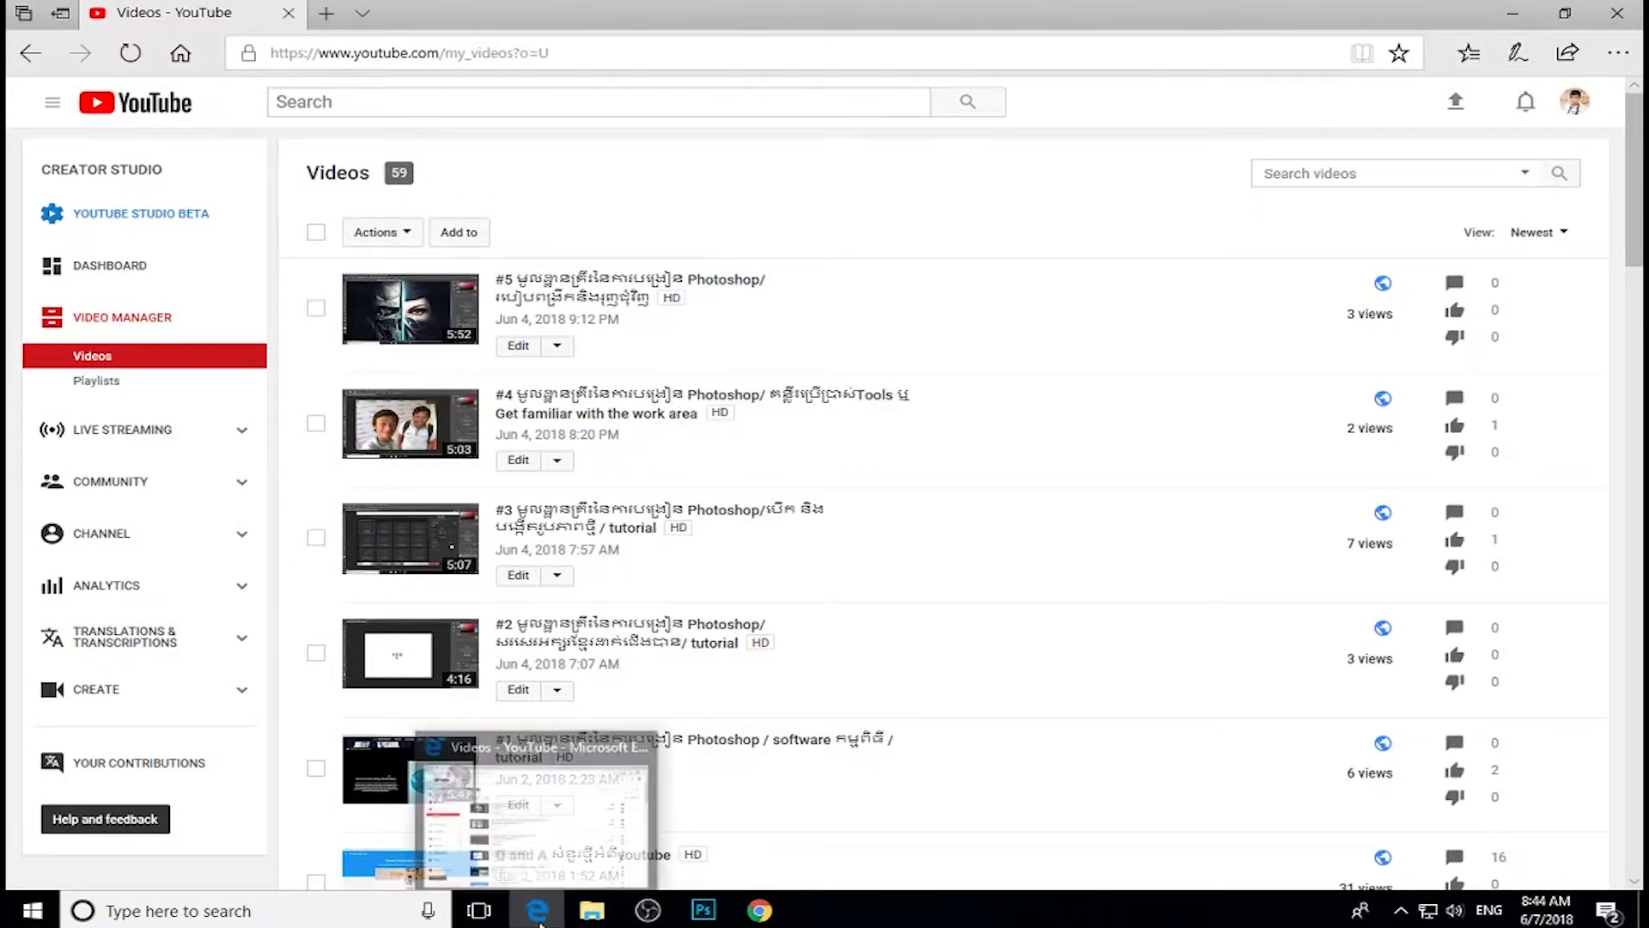
# Step: Return to Photoshop and start a new document from the File menu
pyautogui.click(537, 915)
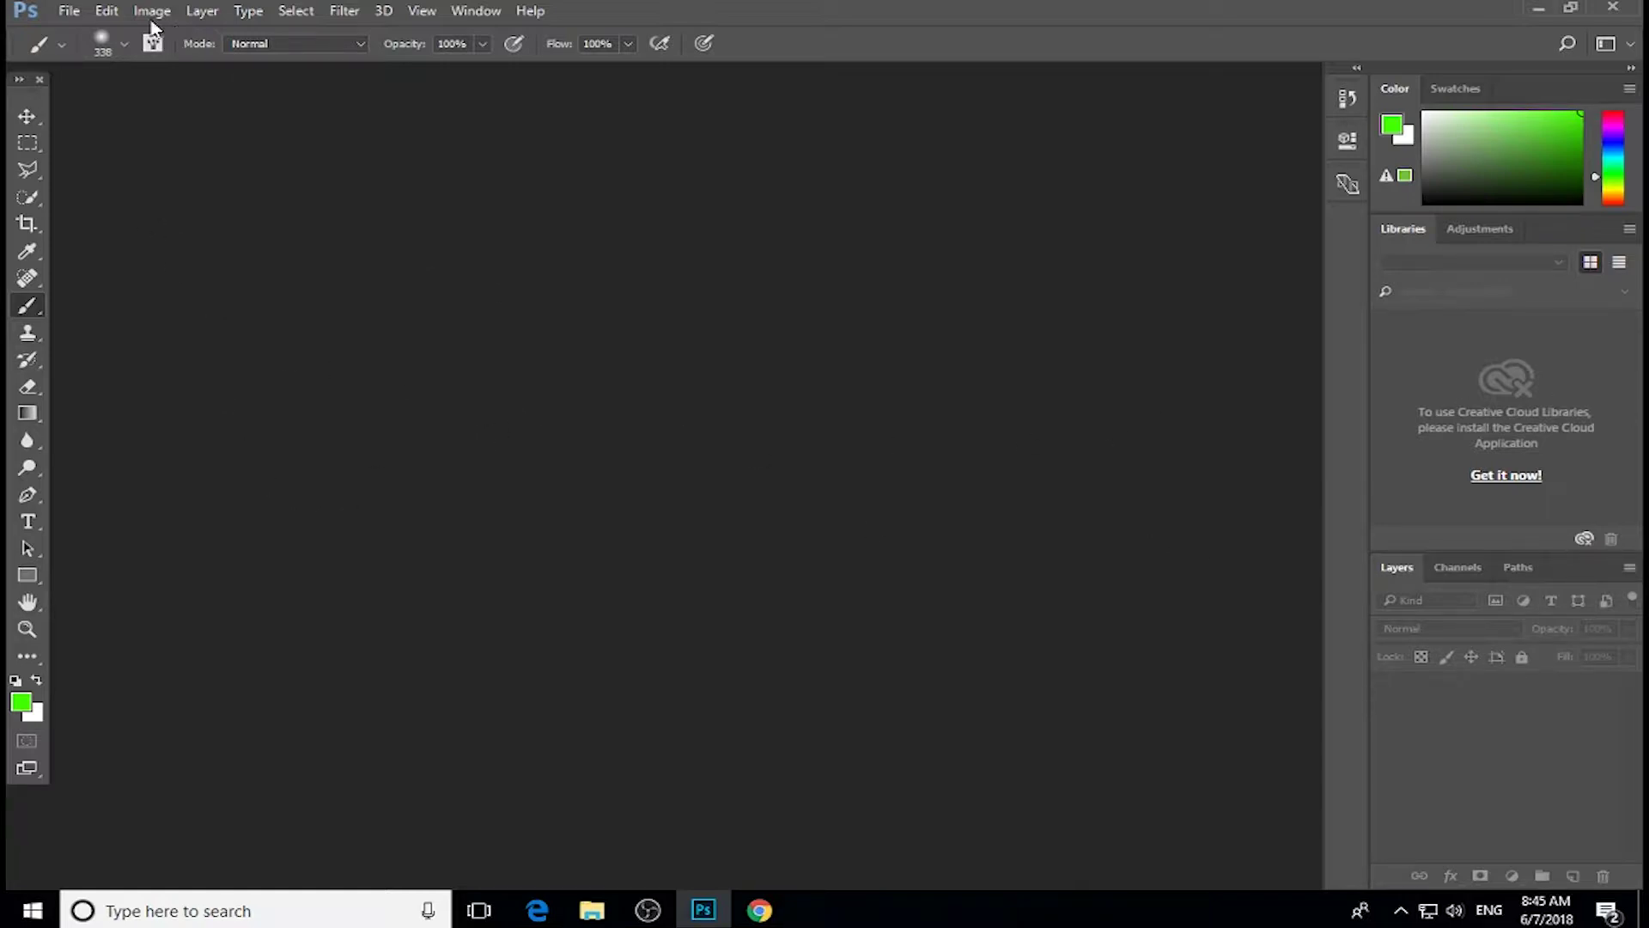
pyautogui.click(71, 10)
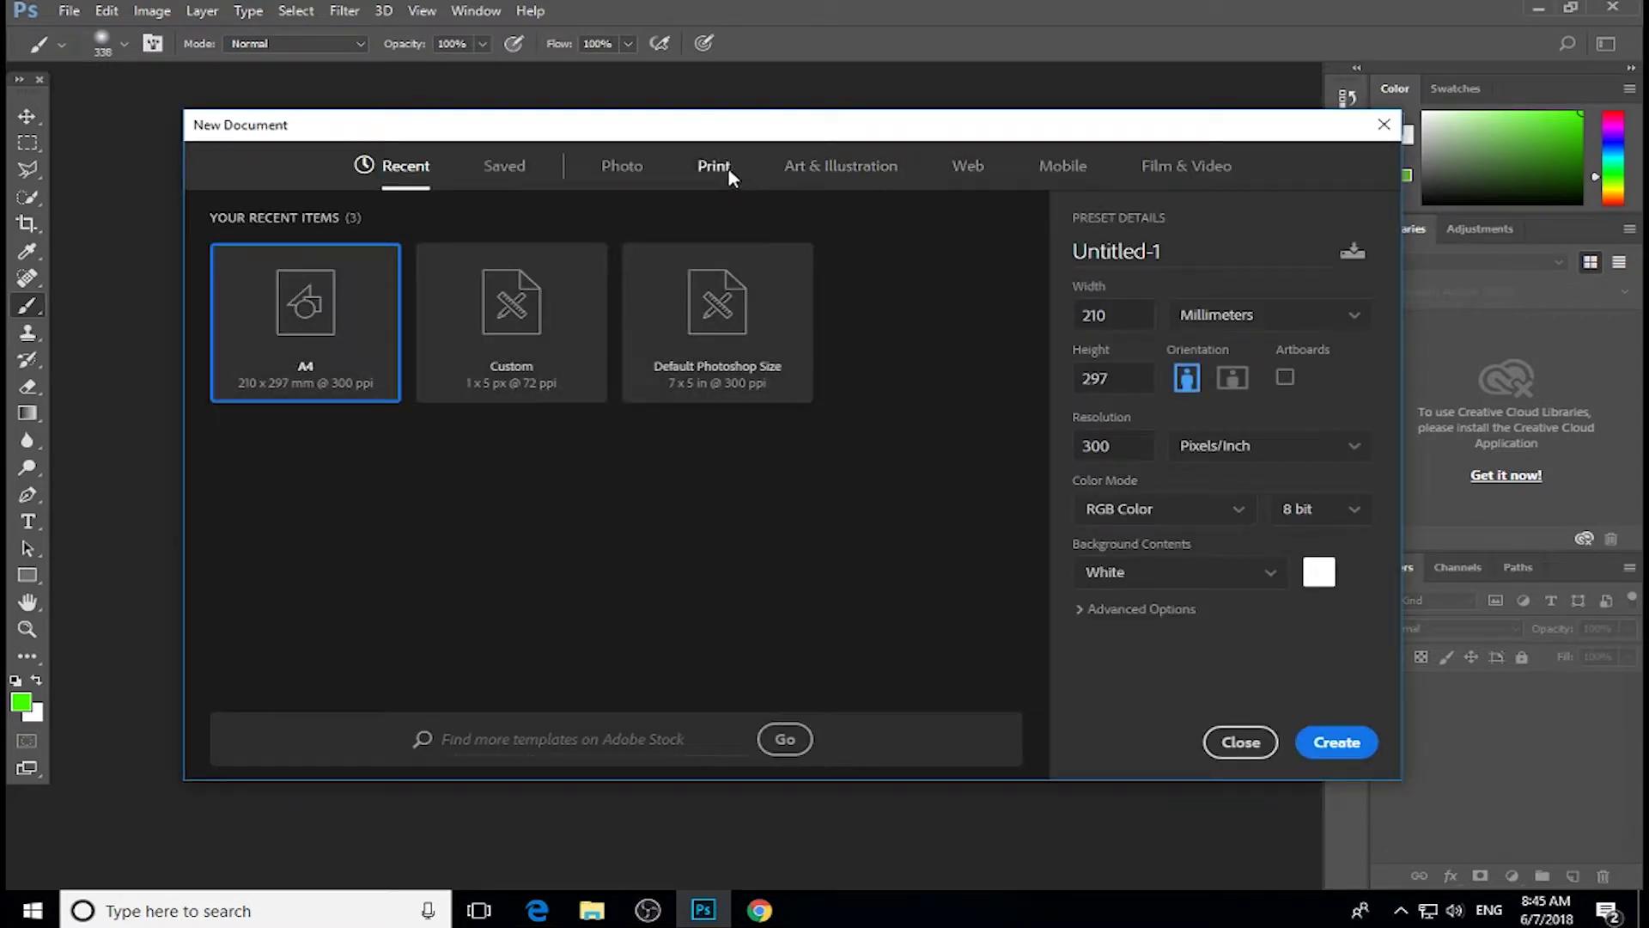
# Step: Create a blank A4 print document and paint a green stroke across the top
pyautogui.click(722, 172)
pyautogui.click(924, 312)
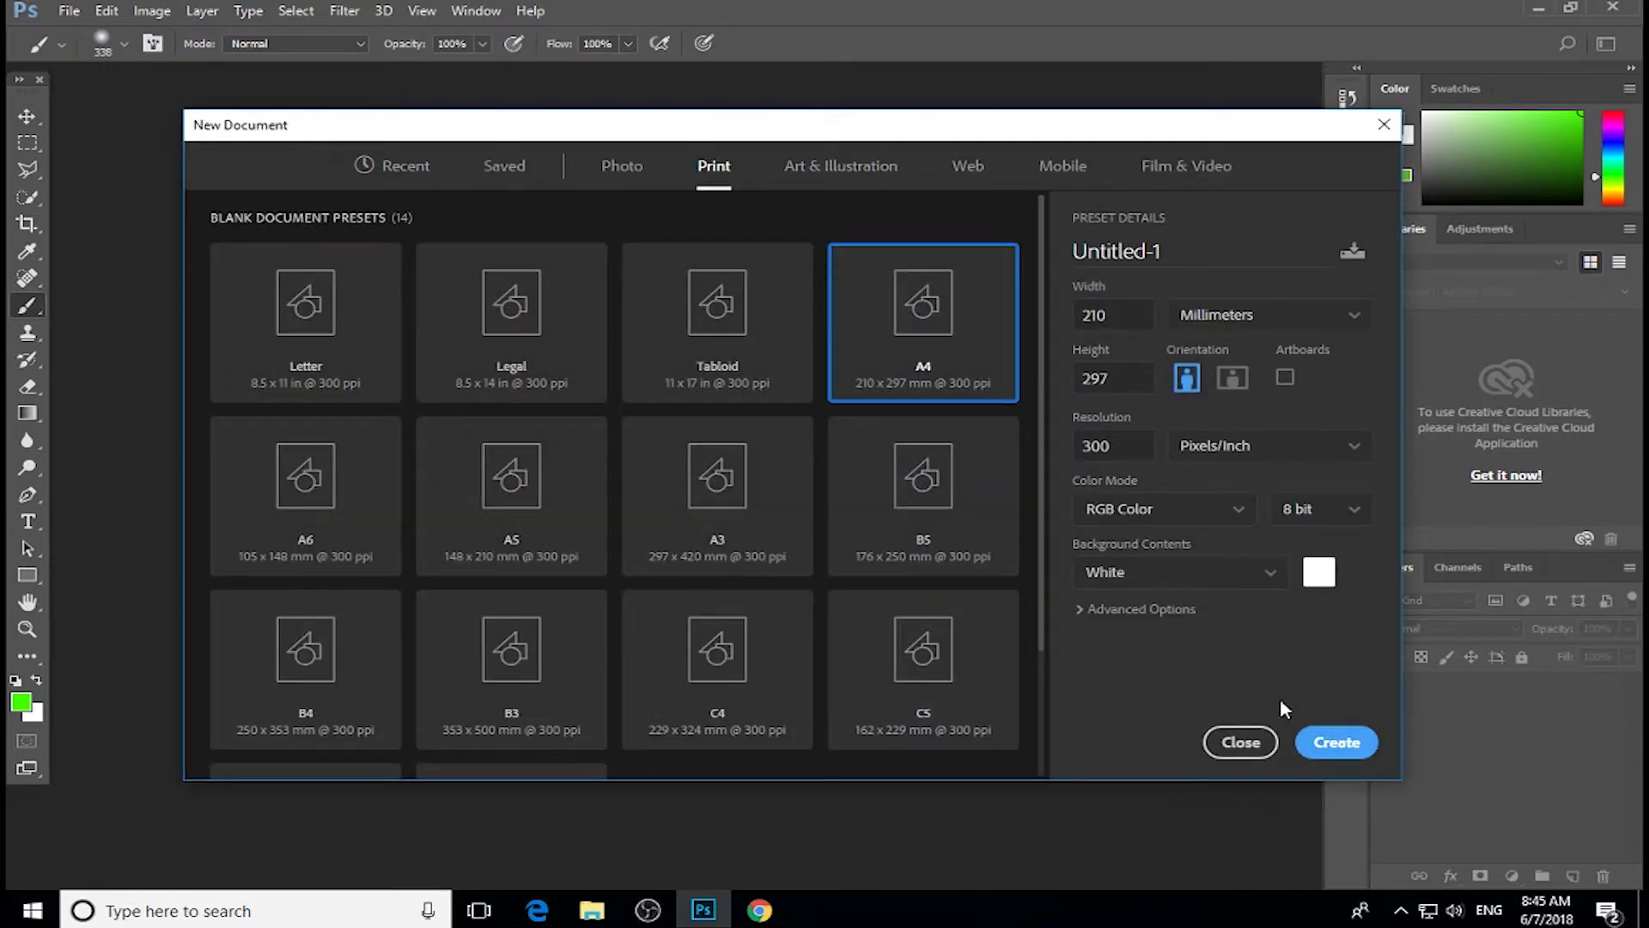
pyautogui.click(1337, 742)
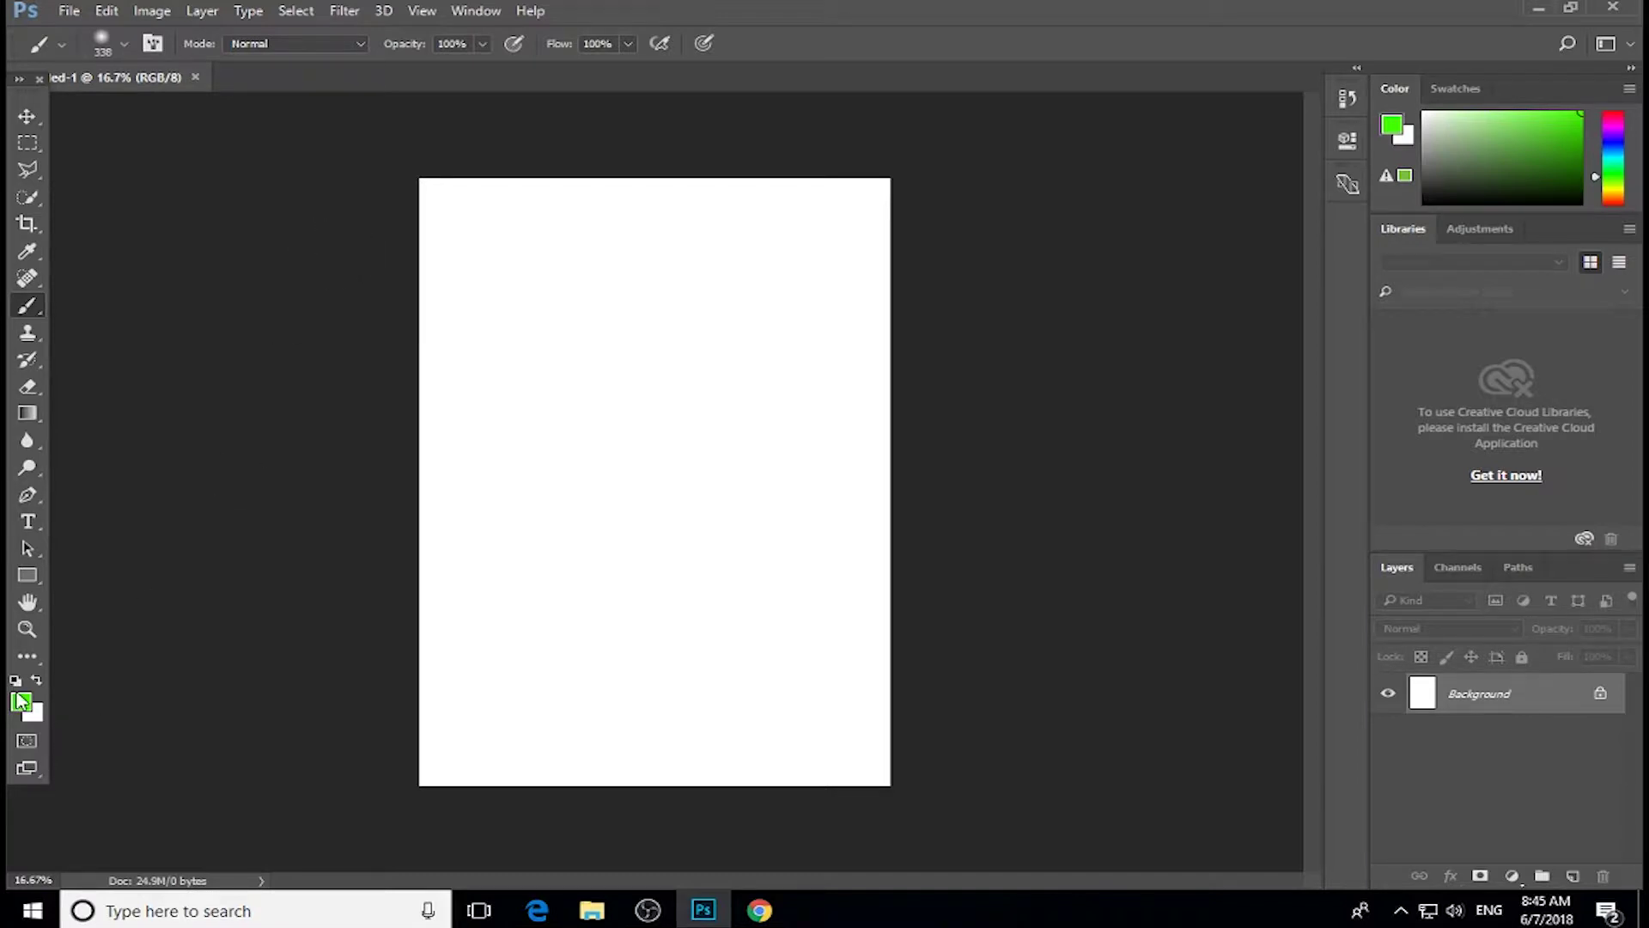
pyautogui.moveTo(361, 273); pyautogui.dragTo(1084, 265)
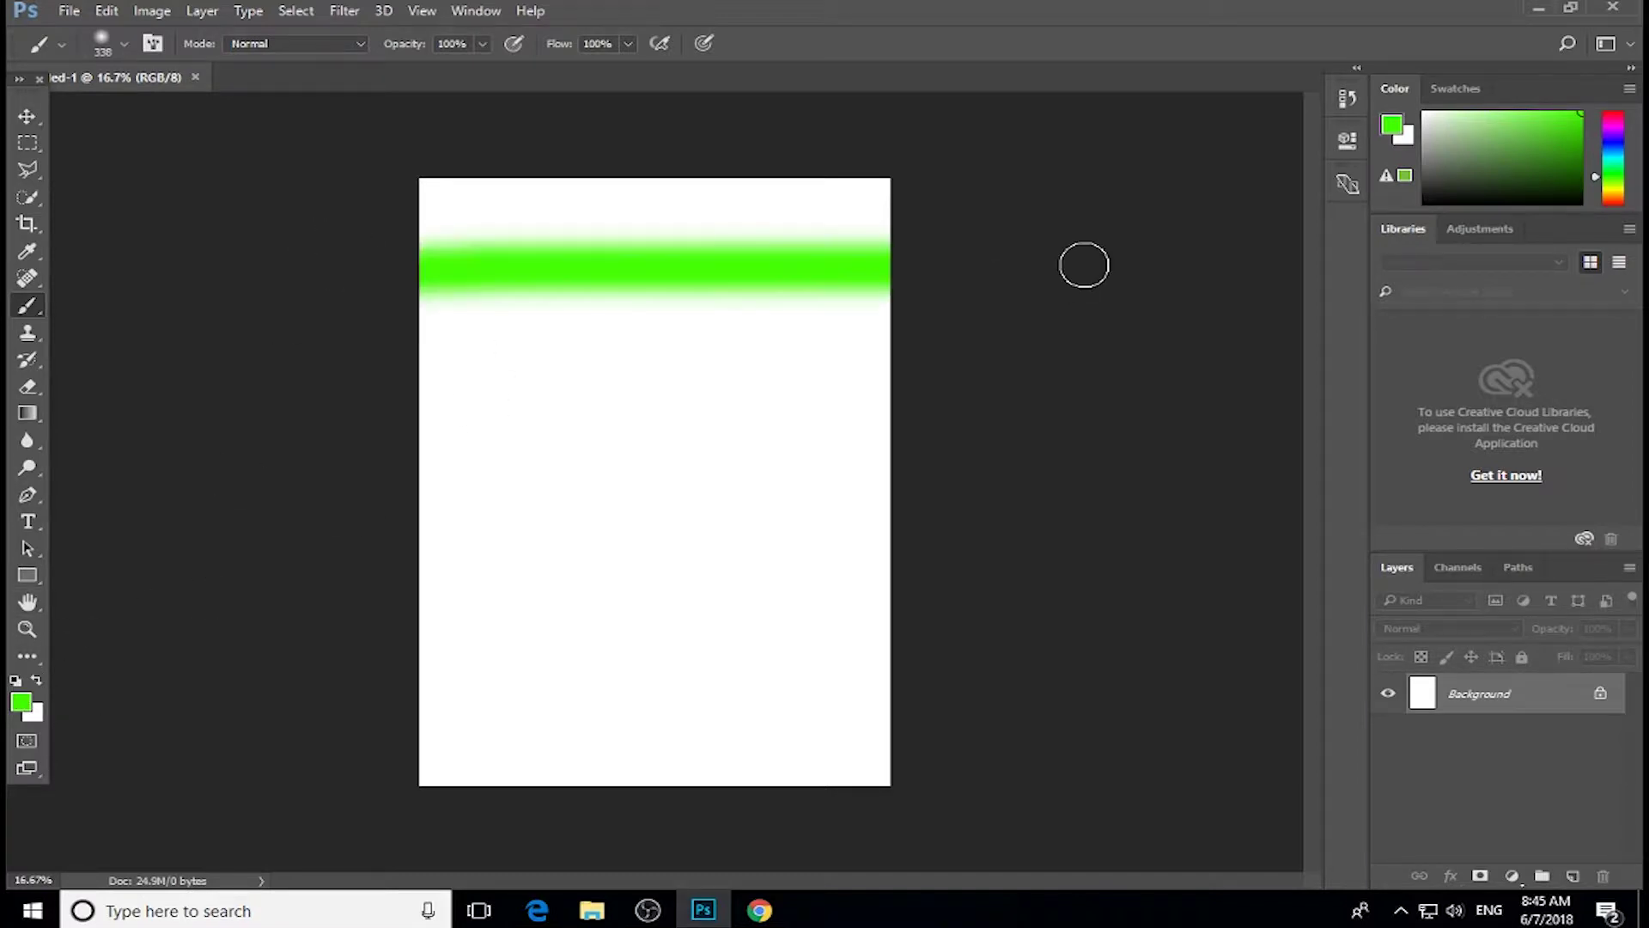
# Step: Set the foreground colour to blue and paint a stroke across the middle
pyautogui.click(21, 703)
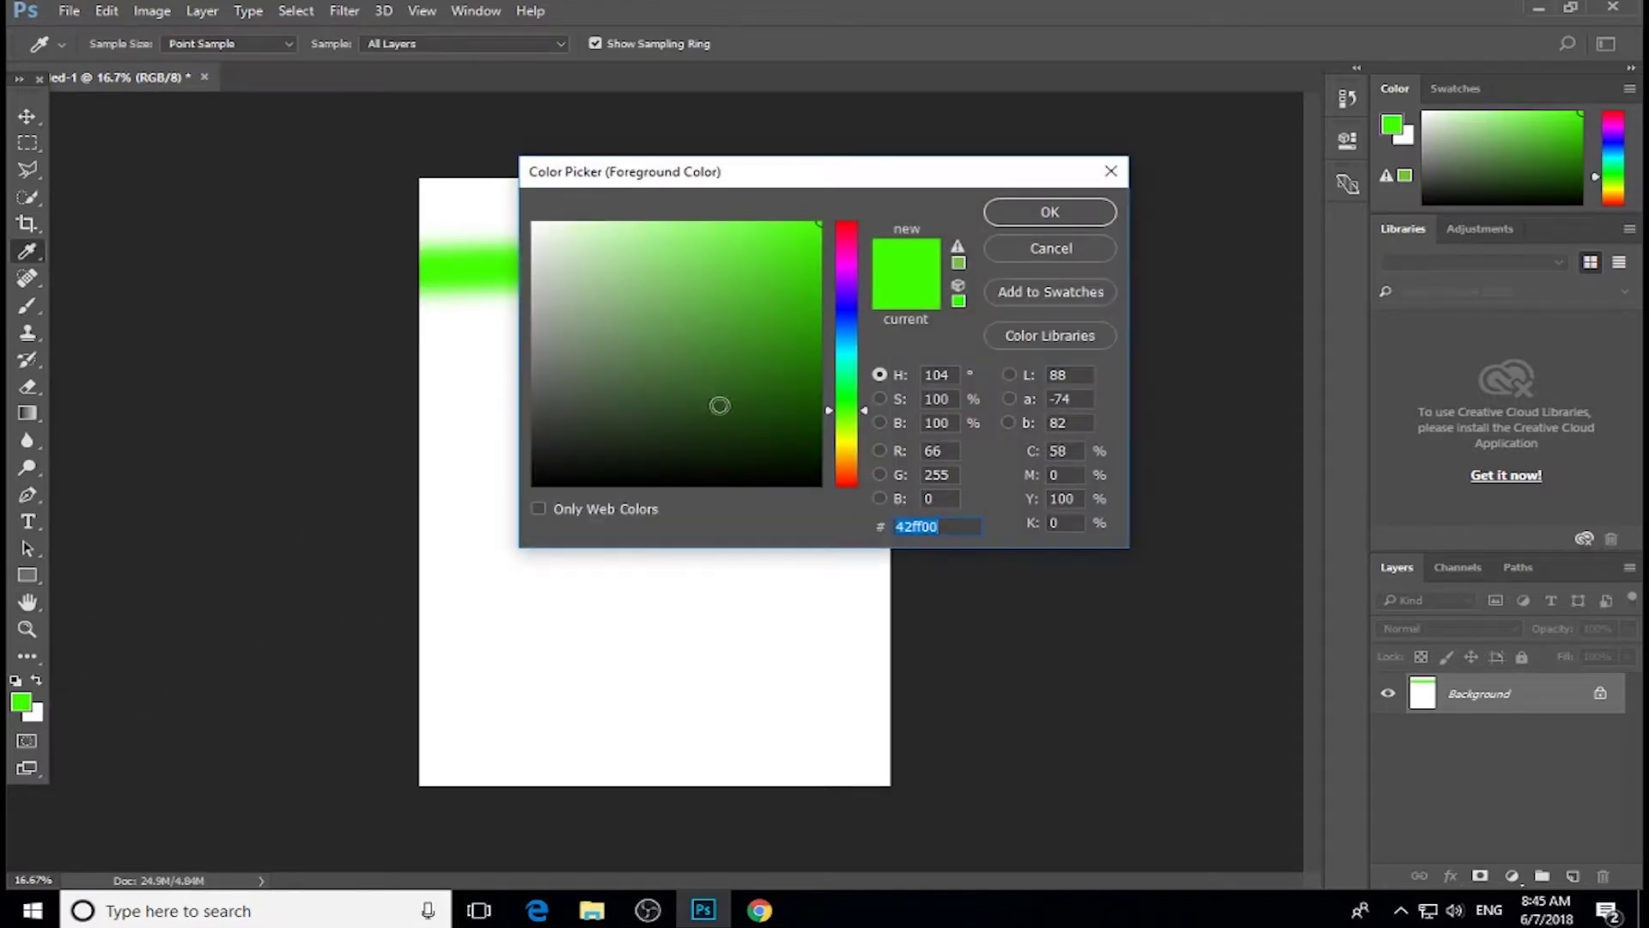
pyautogui.click(847, 311)
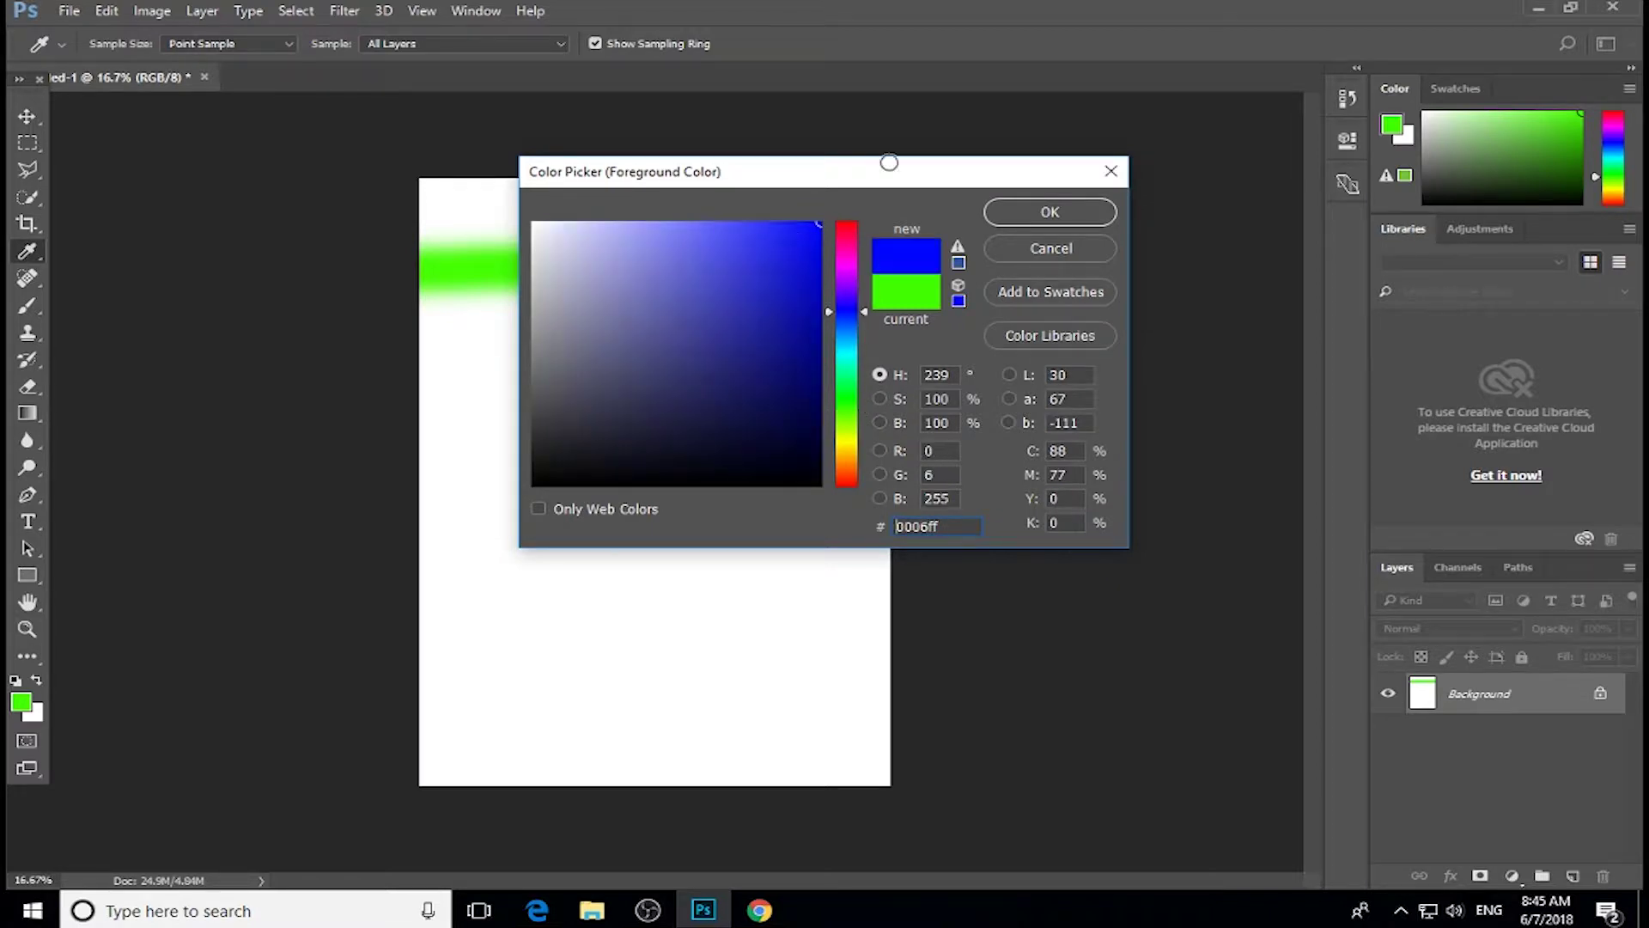
pyautogui.click(1049, 212)
pyautogui.moveTo(405, 449); pyautogui.dragTo(1508, 488)
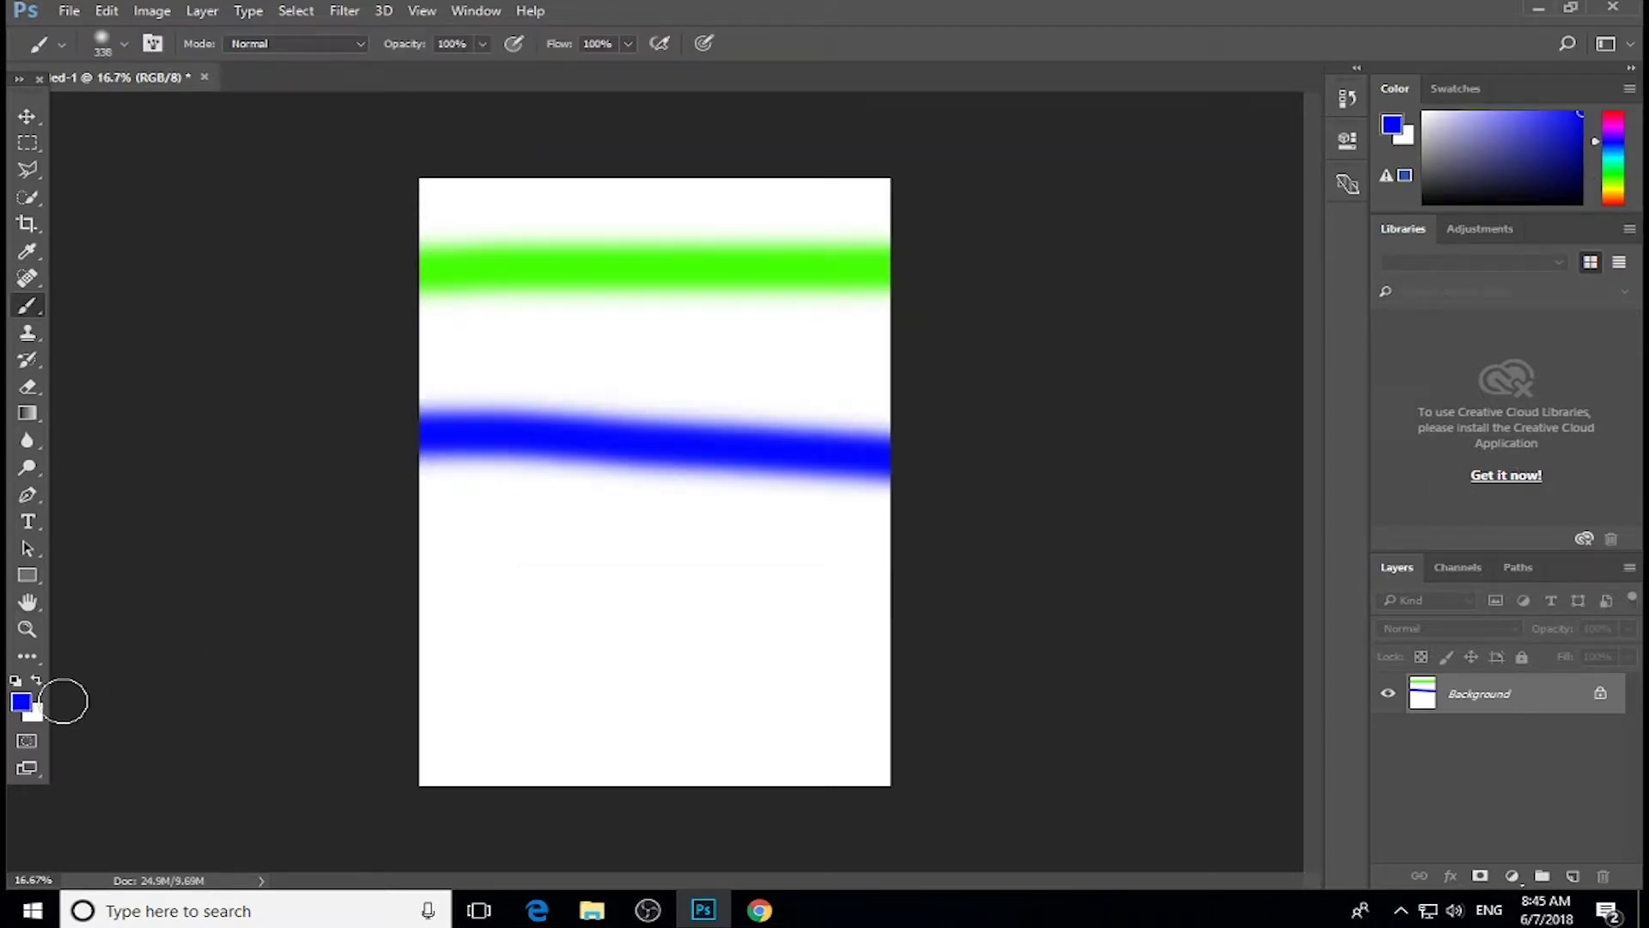
# Step: Set the foreground colour to red and paint a stroke across the lower page
pyautogui.click(22, 703)
pyautogui.moveTo(859, 265); pyautogui.dragTo(876, 170)
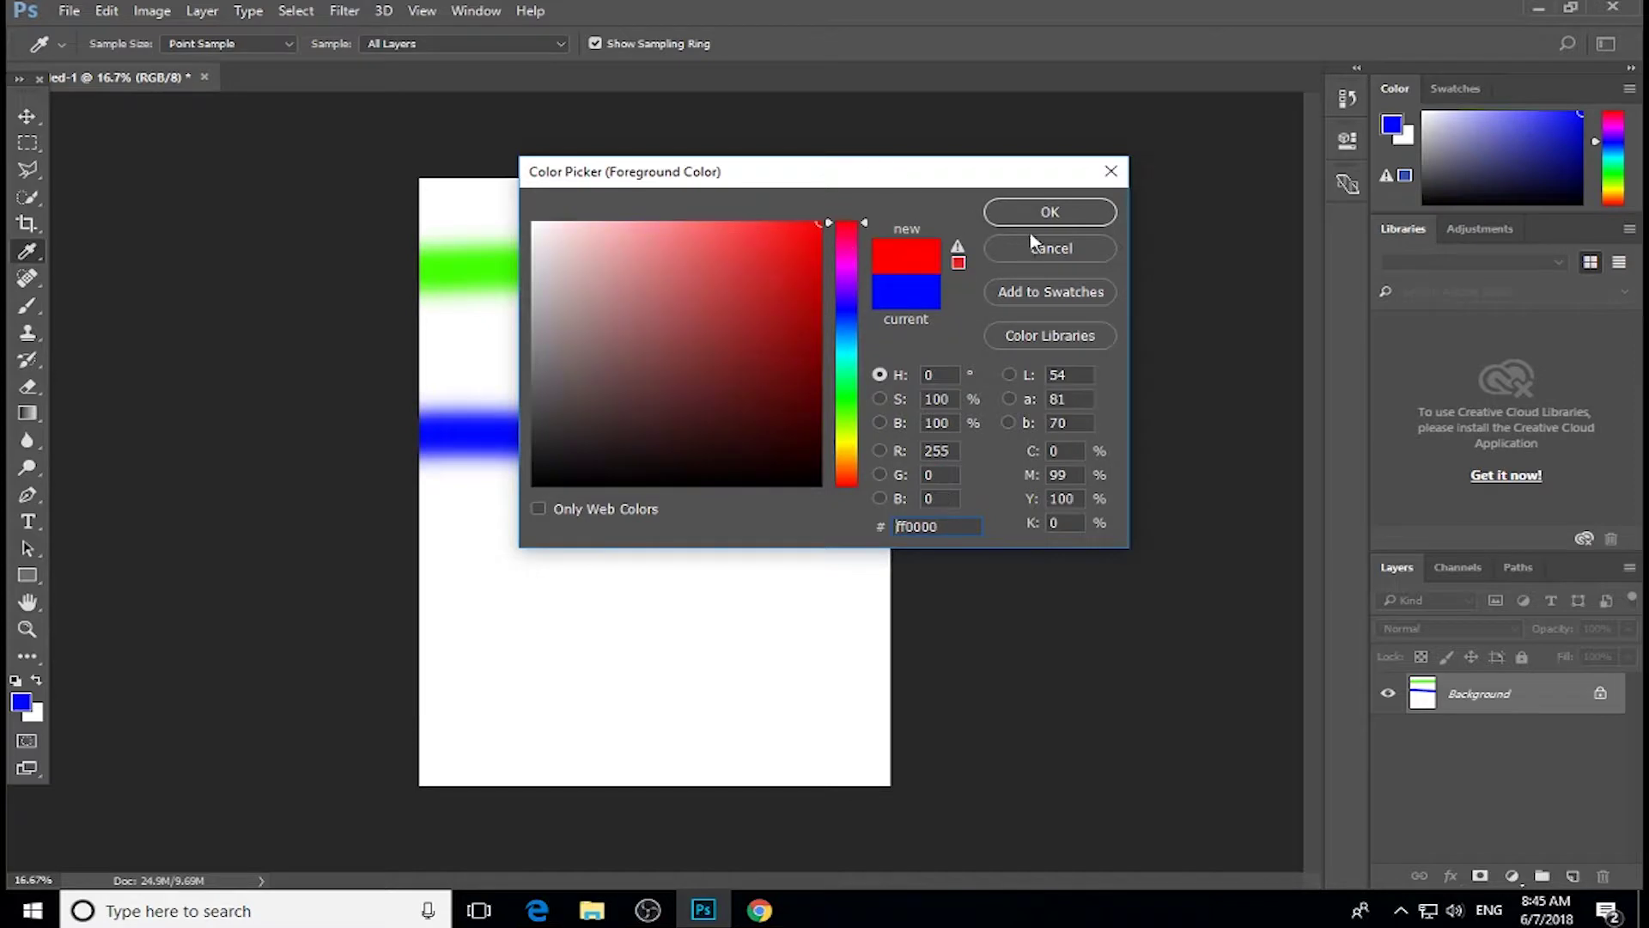
pyautogui.click(1044, 212)
pyautogui.moveTo(385, 623); pyautogui.dragTo(1214, 572)
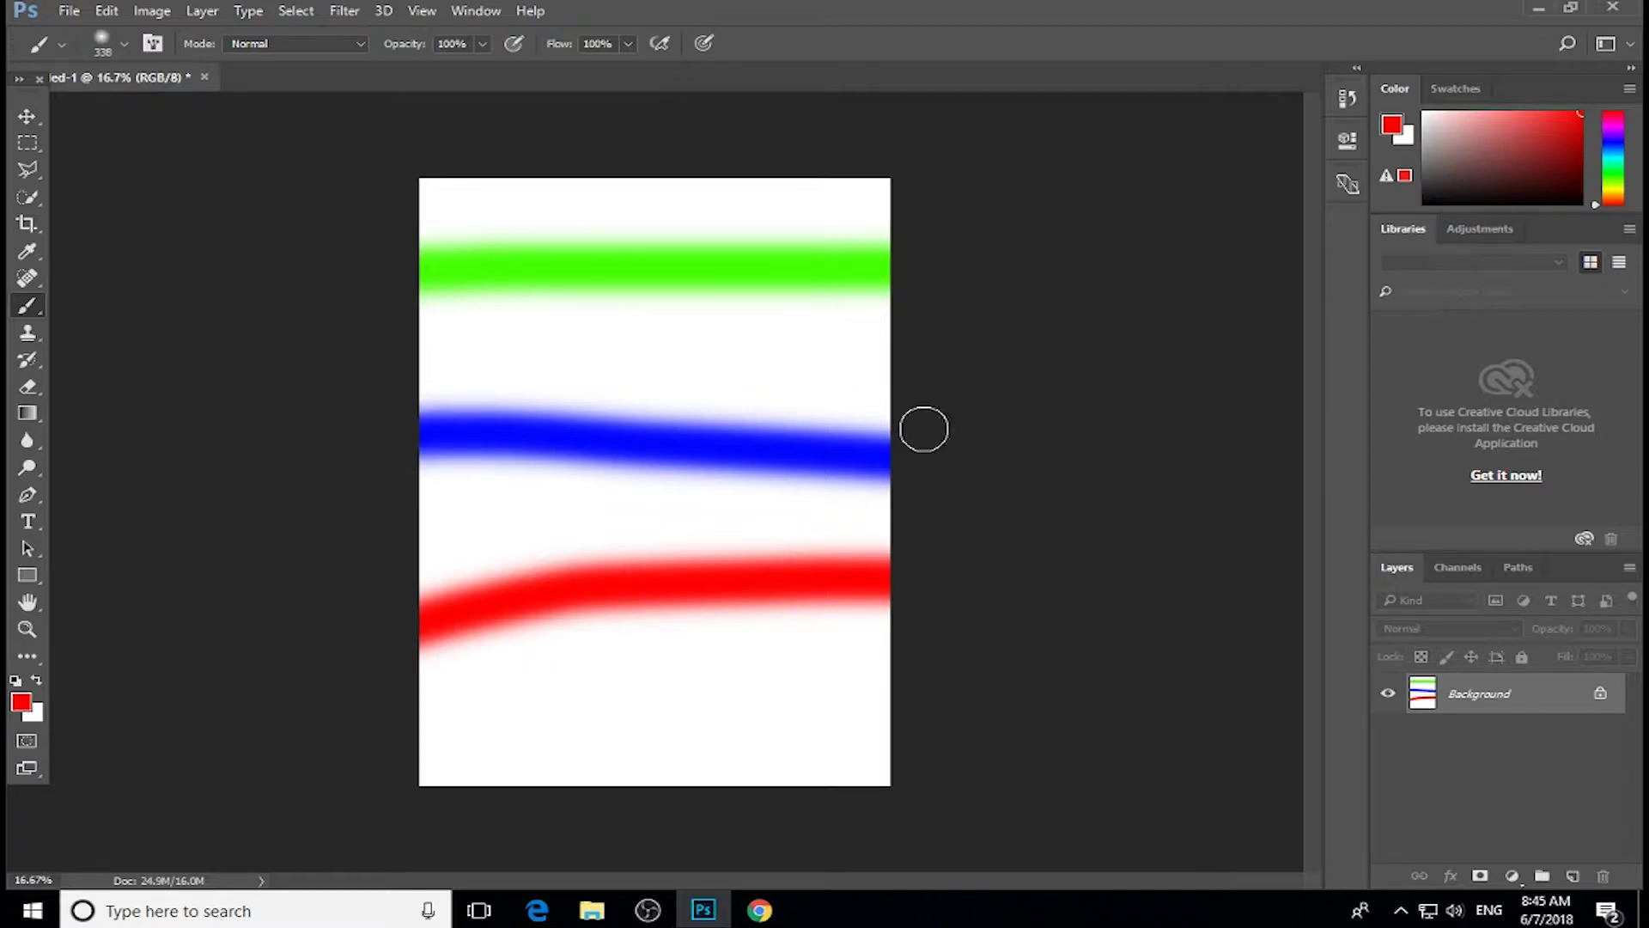
pyautogui.click(26, 121)
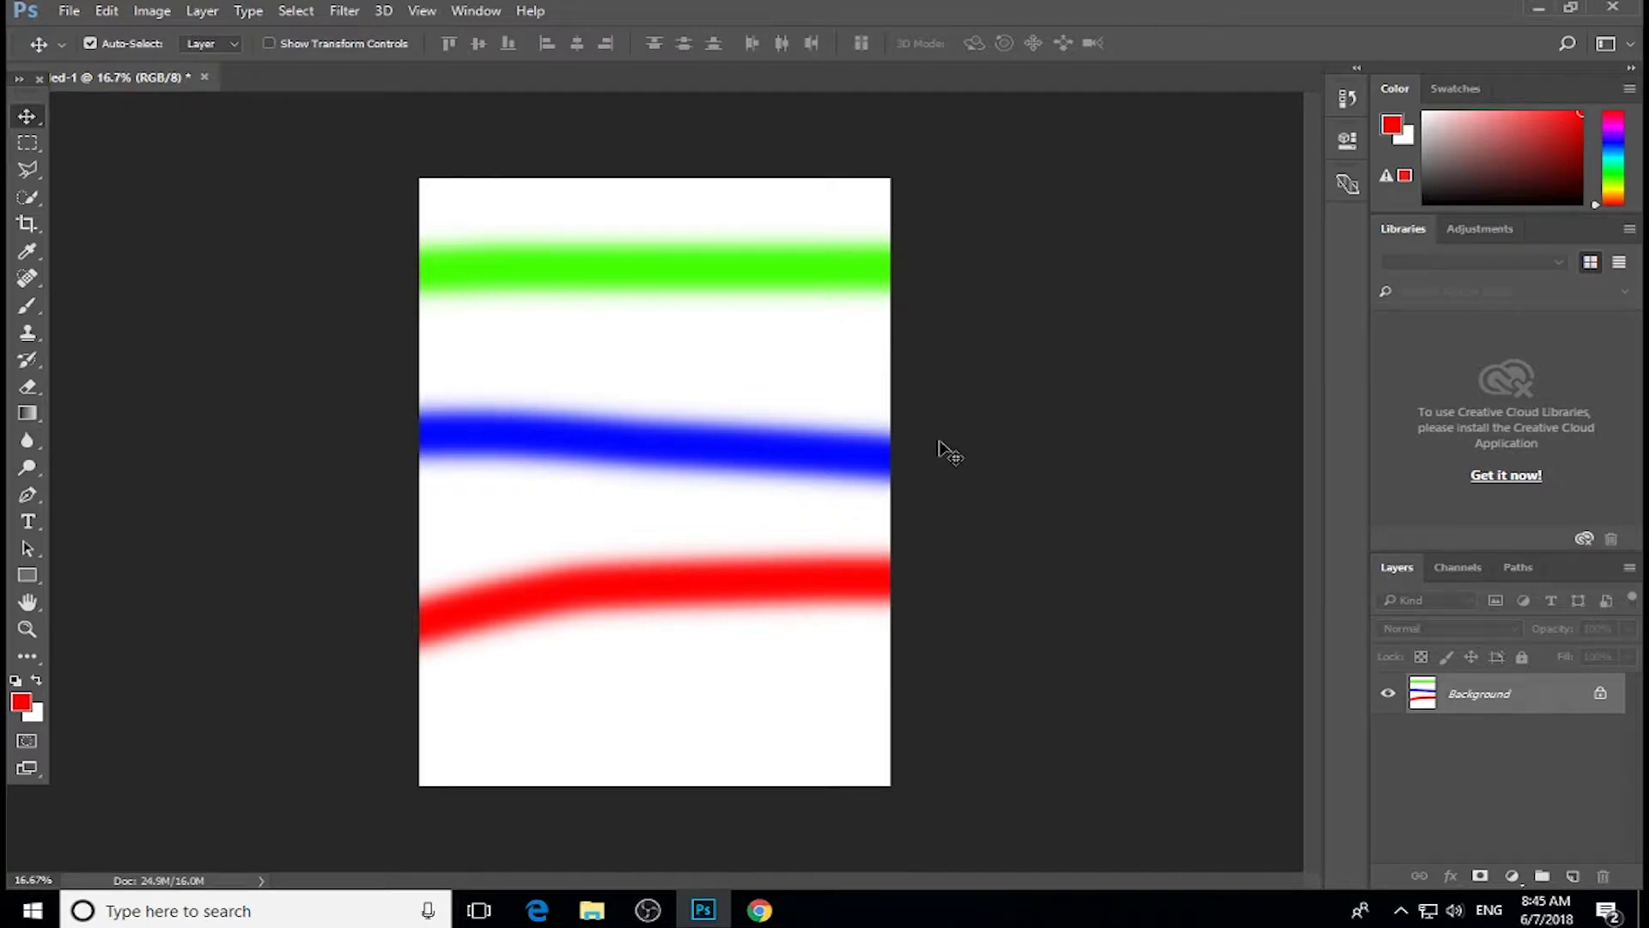
# Step: Undo the red stroke, then step backward with Ctrl+Alt+Z to a blank page
pyautogui.press('ctrl')
pyautogui.hotkey('ctrl', 'z')
pyautogui.hotkey('ctrl', 'alt', 'z')
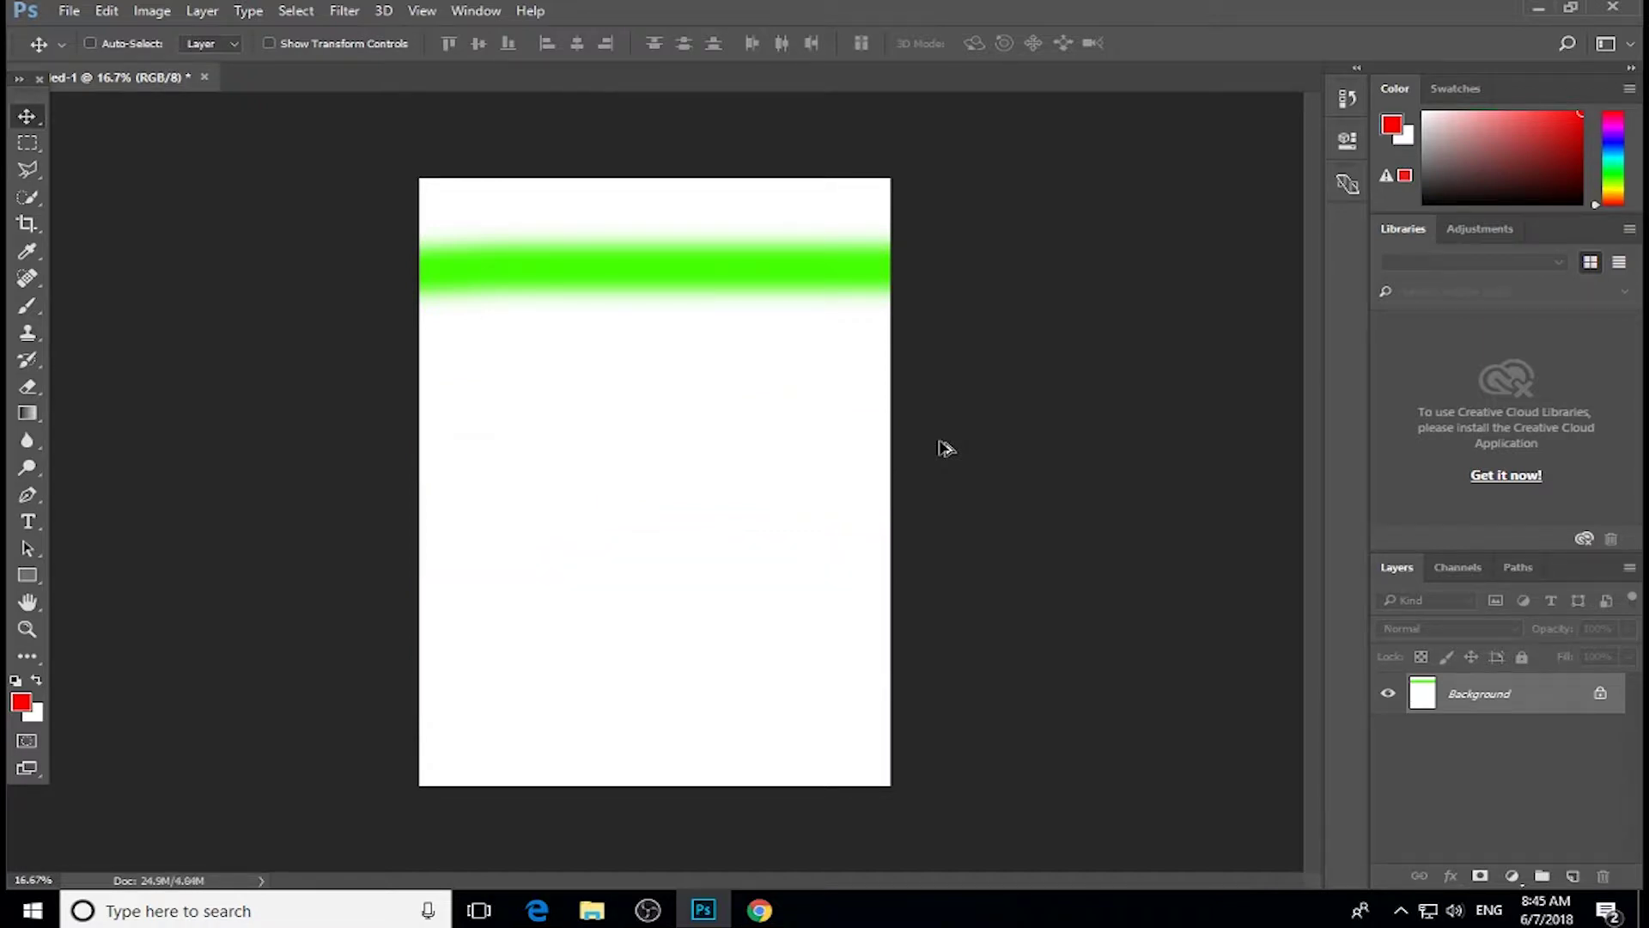
pyautogui.hotkey('ctrl', 'alt', 'z')
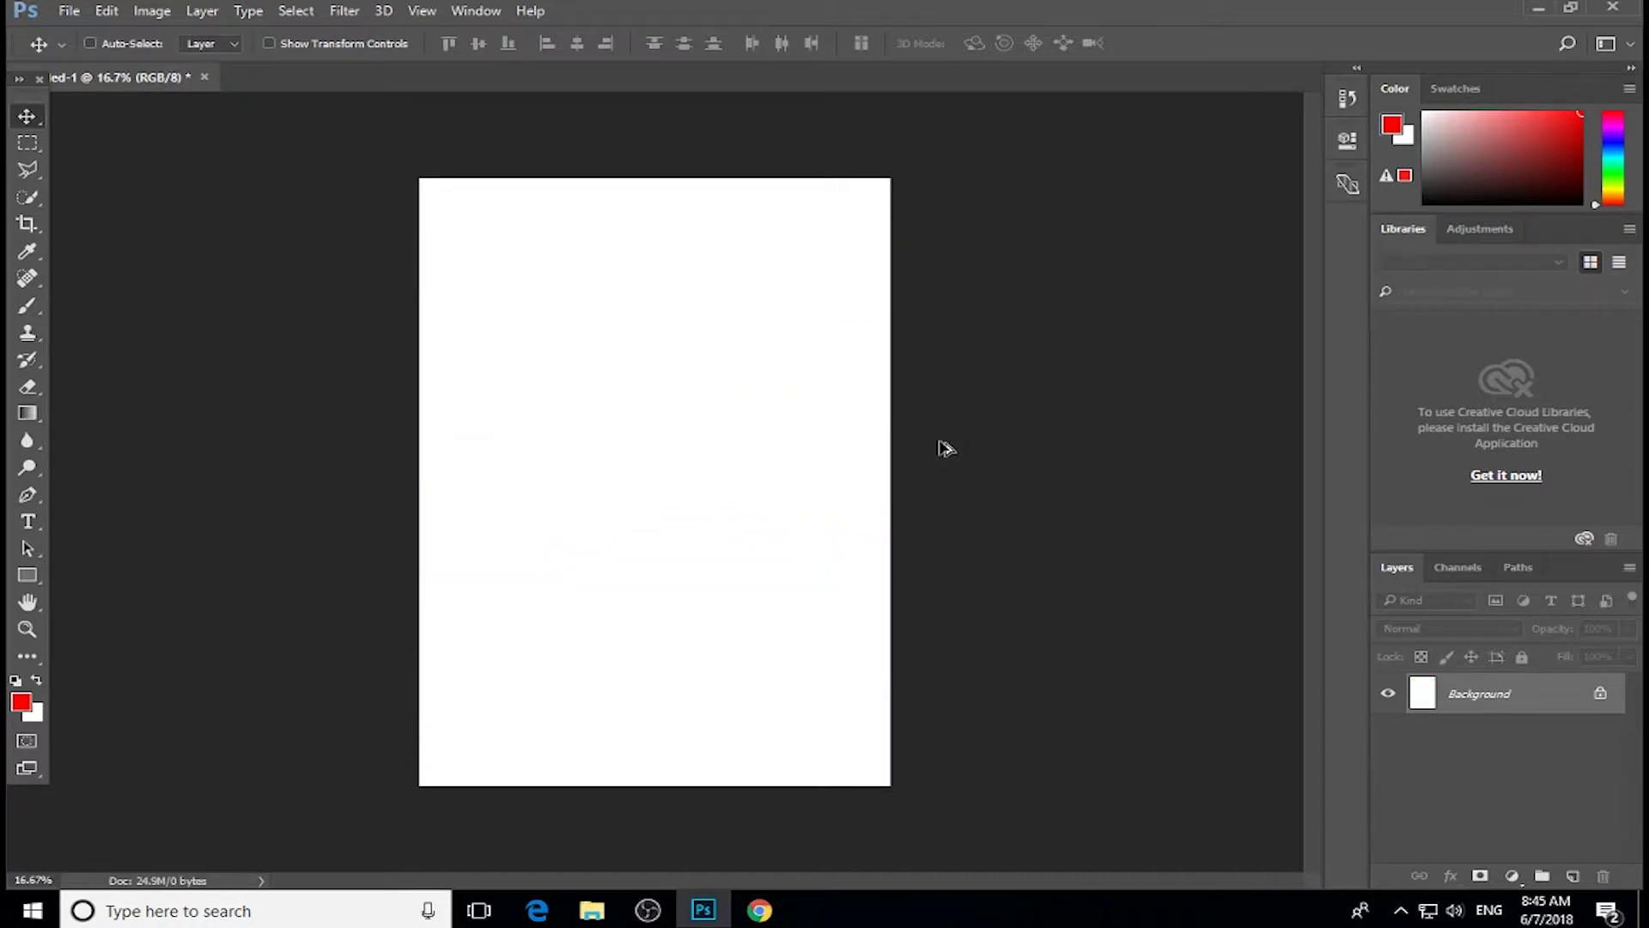
pyautogui.press('ctrl')
pyautogui.press('ctrl')
# Step: Step forward with Shift+Ctrl+Z to restore all strokes, then toggle the red stroke with Ctrl+Z
pyautogui.hotkey('ctrl', 'shift', 'z')
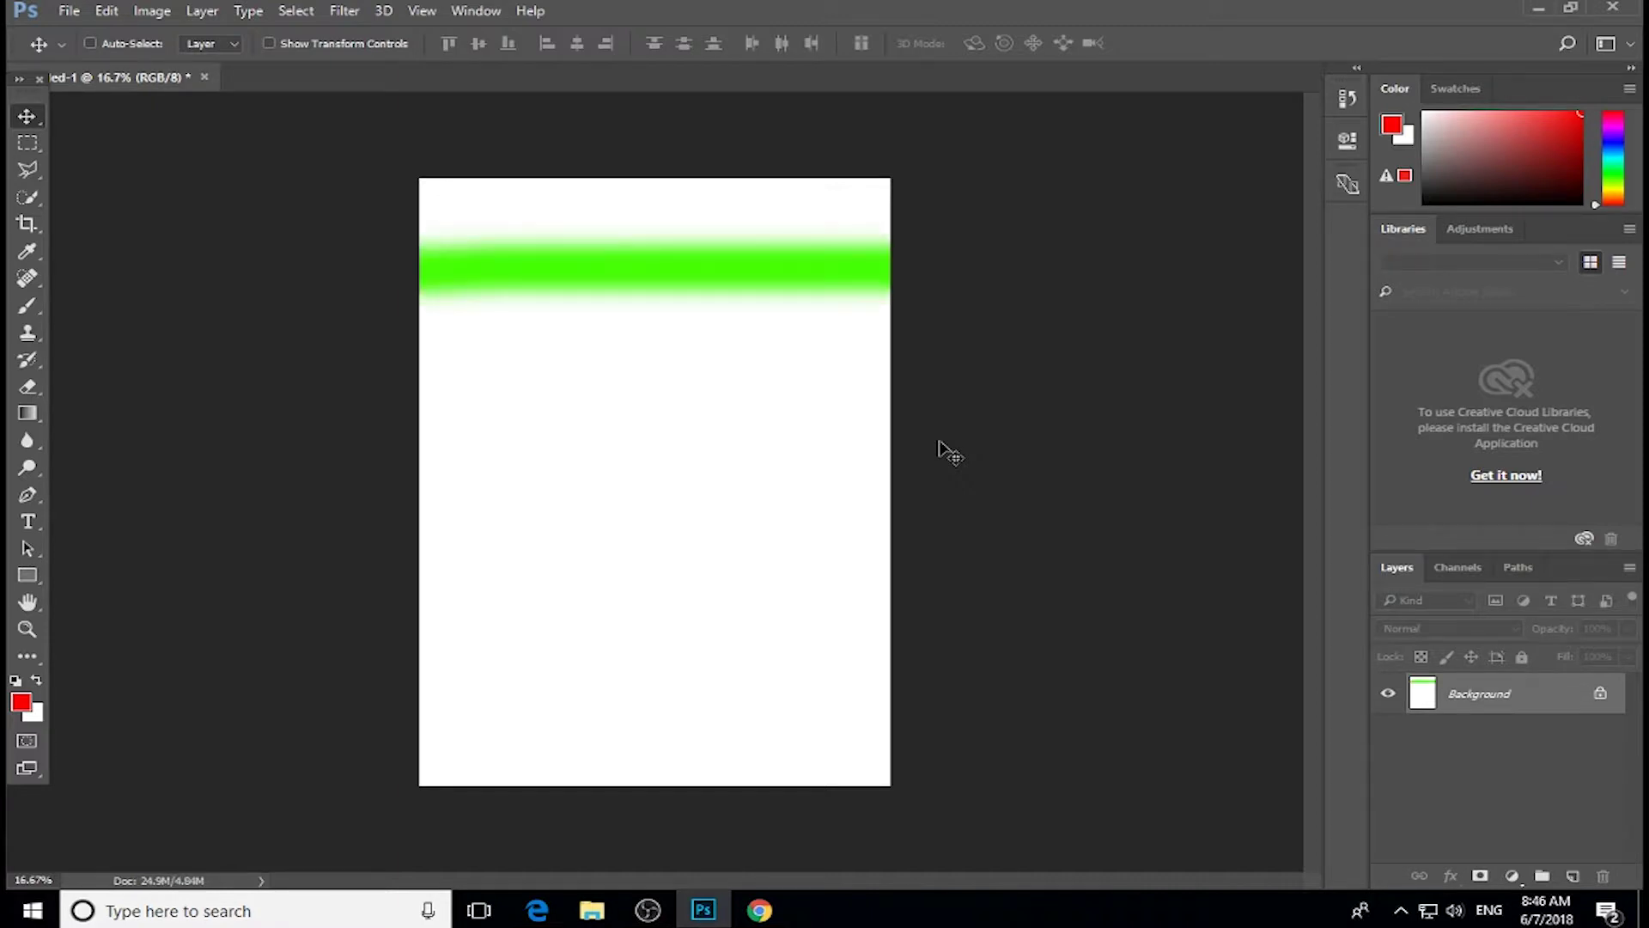
pyautogui.hotkey('ctrl', 'shift', 'z')
pyautogui.hotkey('ctrl', 'shift', 'z')
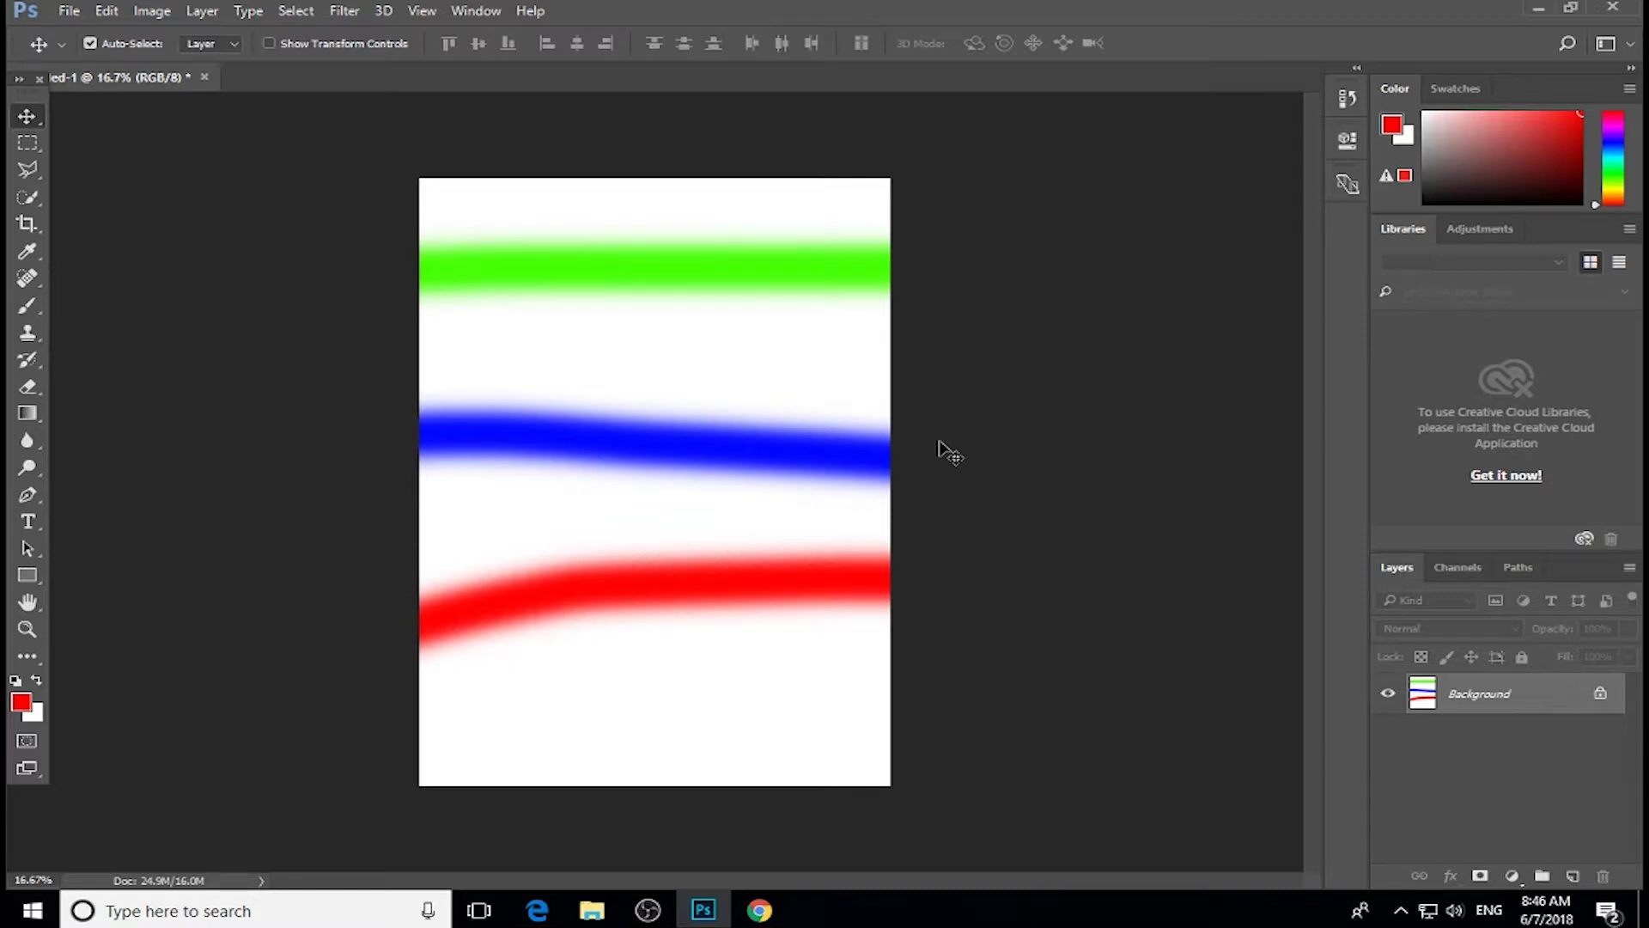
pyautogui.press('ctrl')
pyautogui.hotkey('ctrl', 'z')
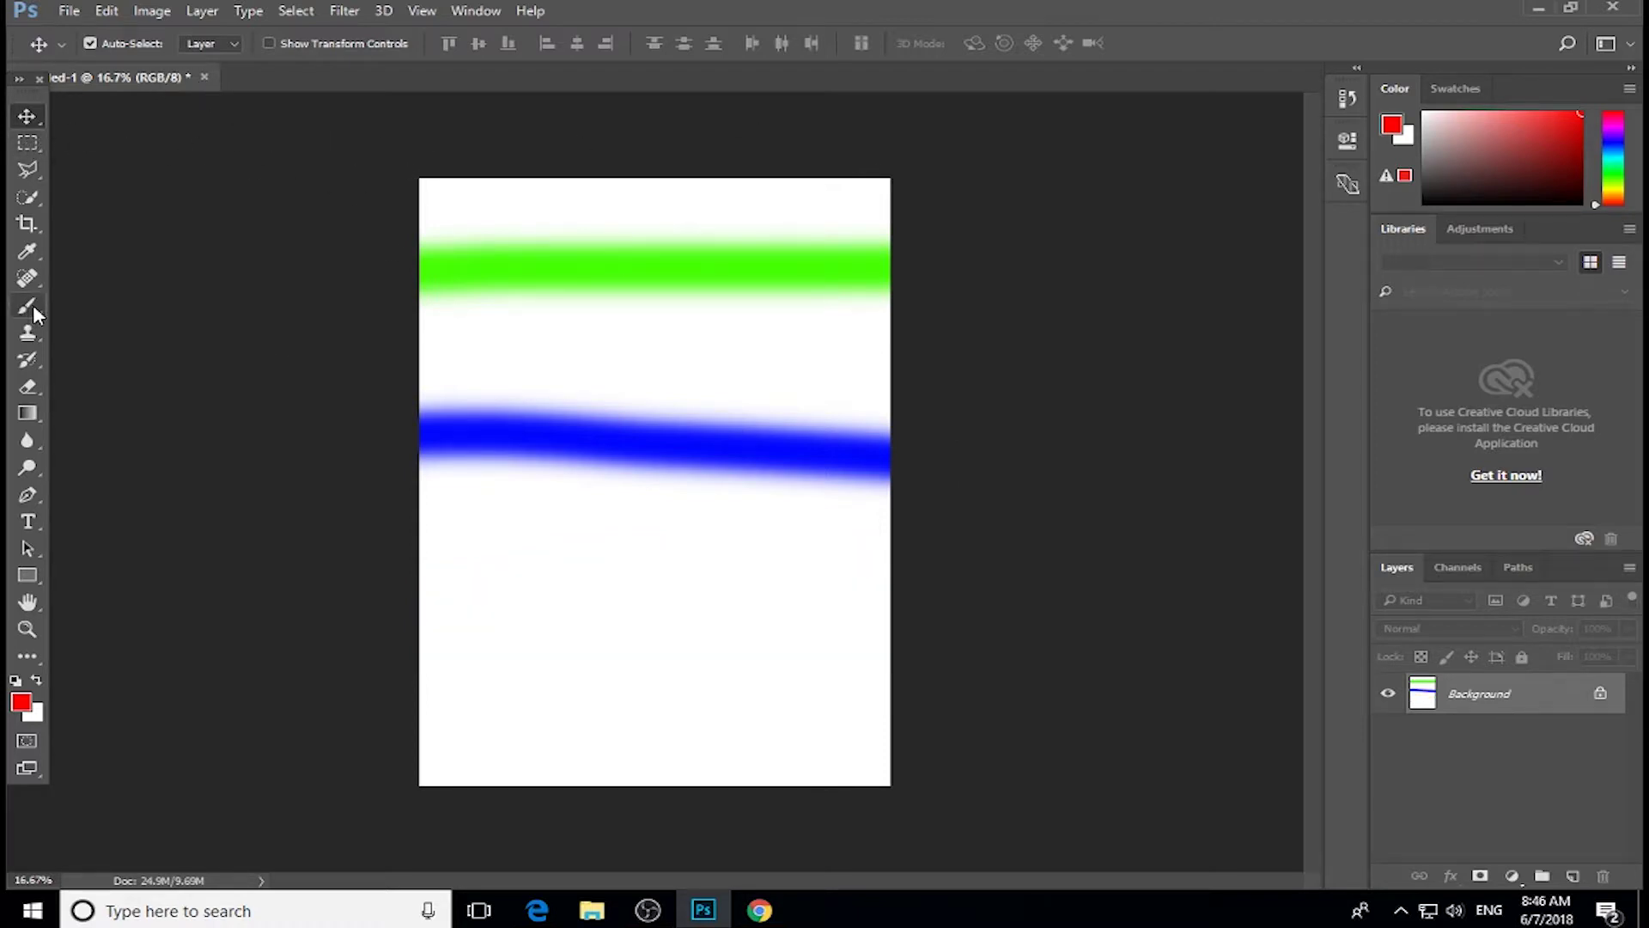
pyautogui.hotkey('ctrl', 'z')
pyautogui.hotkey('ctrl', 'z')
pyautogui.hotkey('ctrl', 'z')
pyautogui.hotkey('ctrl', 'z')
pyautogui.hotkey('ctrl', 'z')
pyautogui.hotkey('ctrl', 'z')
pyautogui.hotkey('ctrl', 'z')
pyautogui.hotkey('ctrl', 'z')
pyautogui.hotkey('ctrl', 'z')
pyautogui.hotkey('ctrl', 'z')
pyautogui.hotkey('ctrl', 'z')
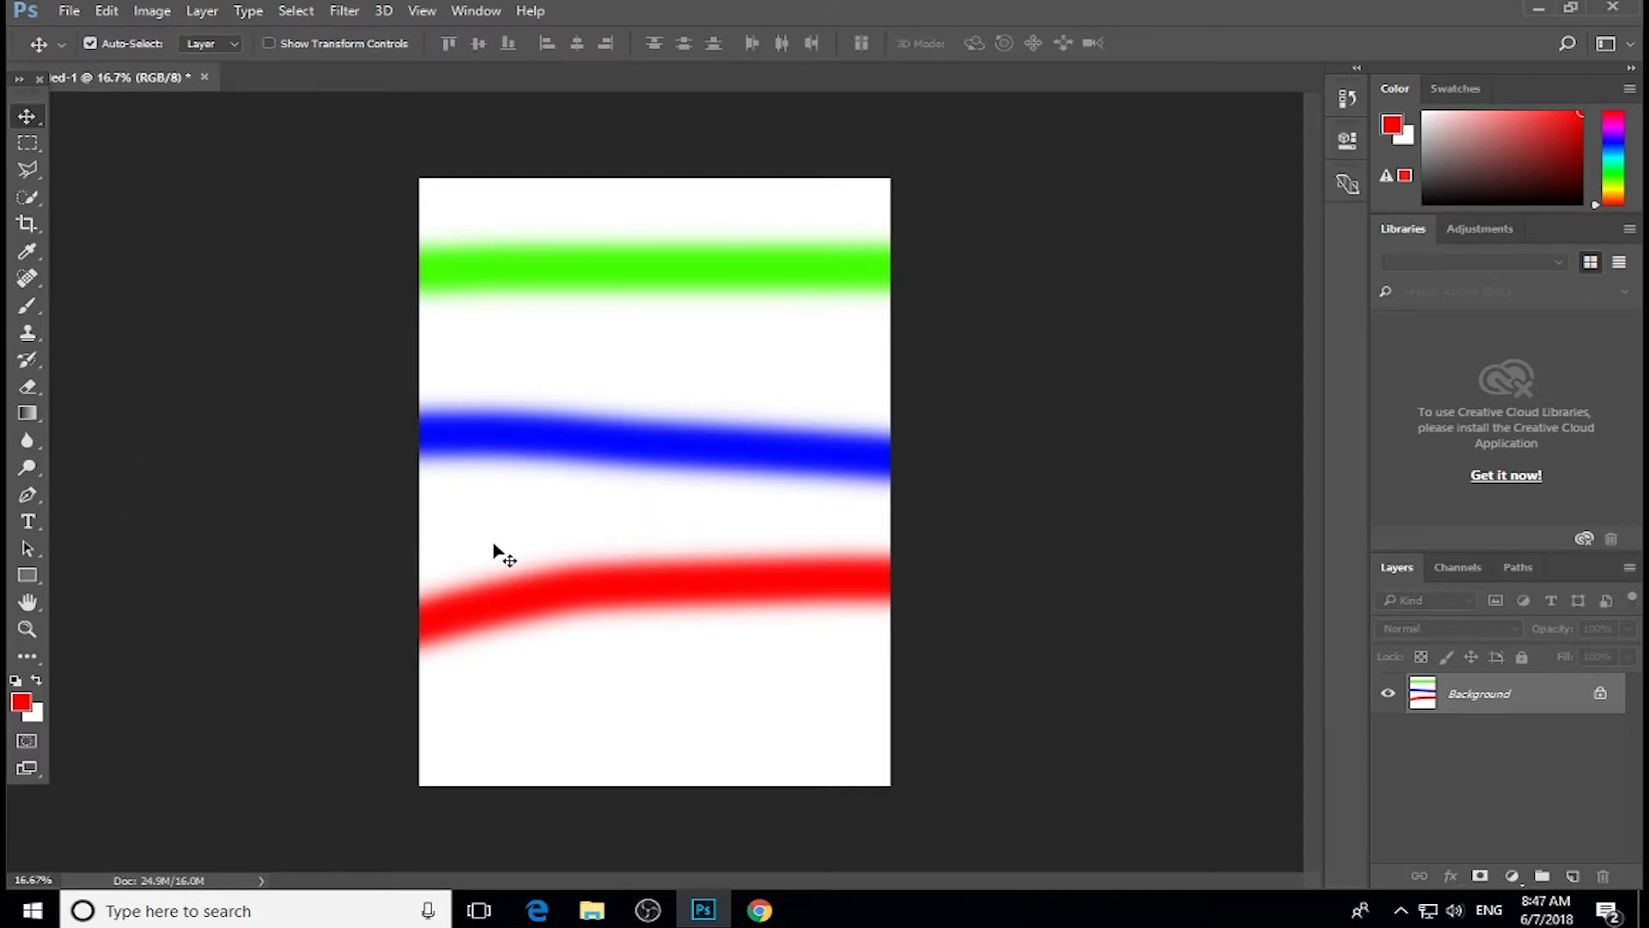
# Step: Show the Edit menu's Undo, Step Forward and Step Backward commands
pyautogui.click(125, 13)
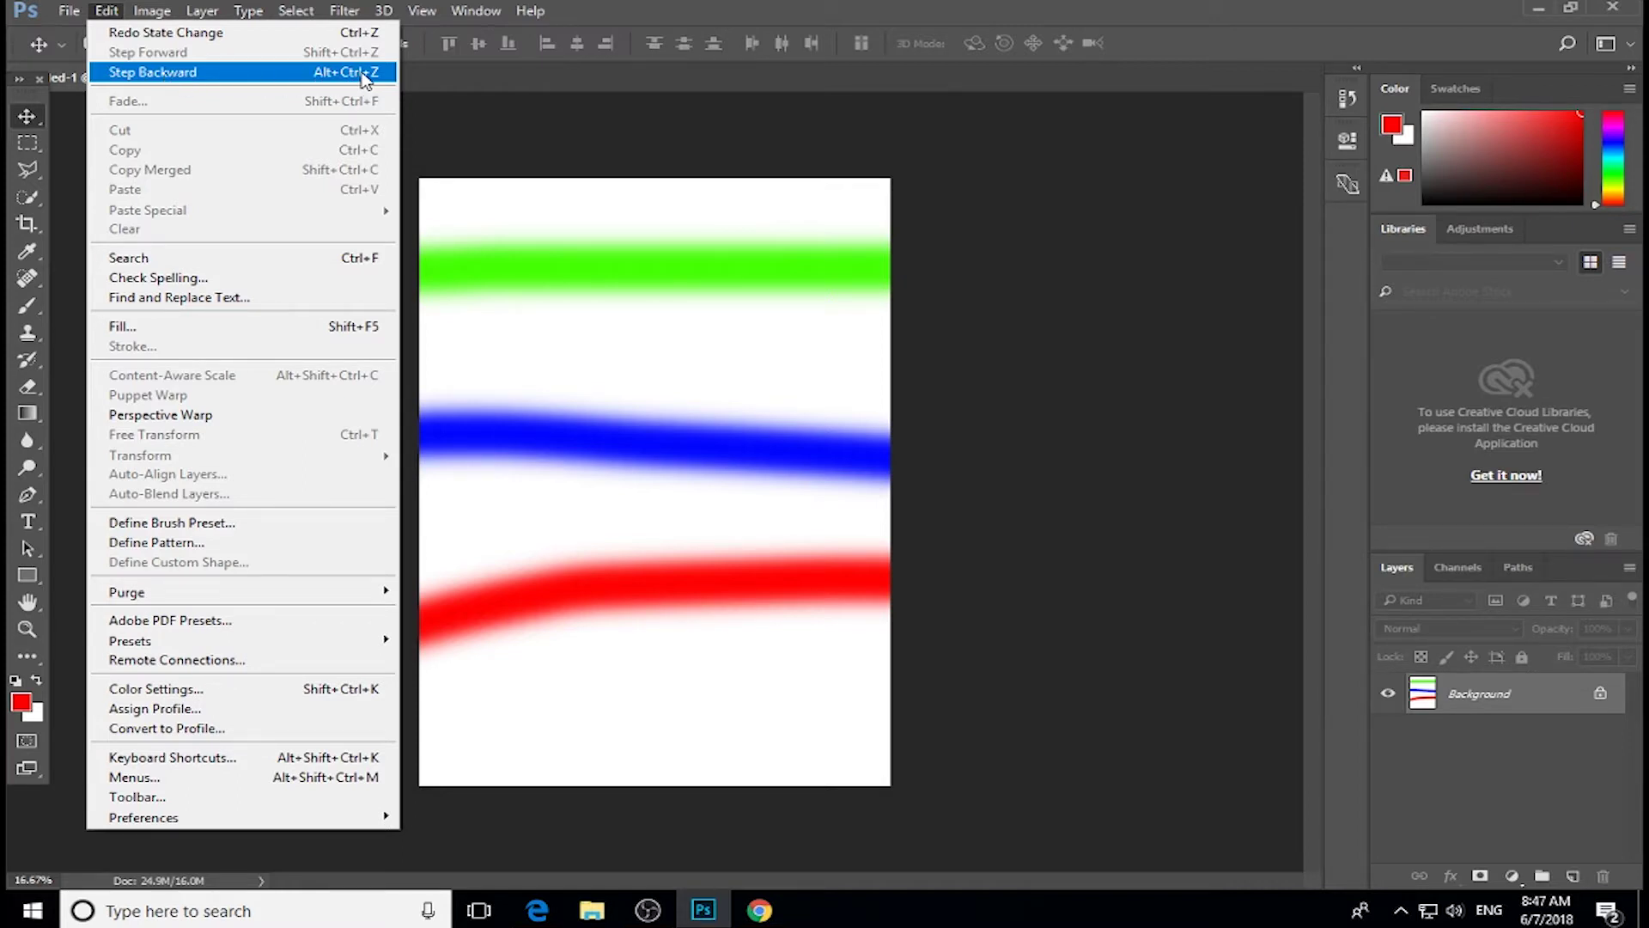
# Step: Reopen the Edit menu repeatedly, browsing neighbouring menus with the arrow keys
pyautogui.click(1003, 472)
pyautogui.click(106, 11)
pyautogui.click(913, 387)
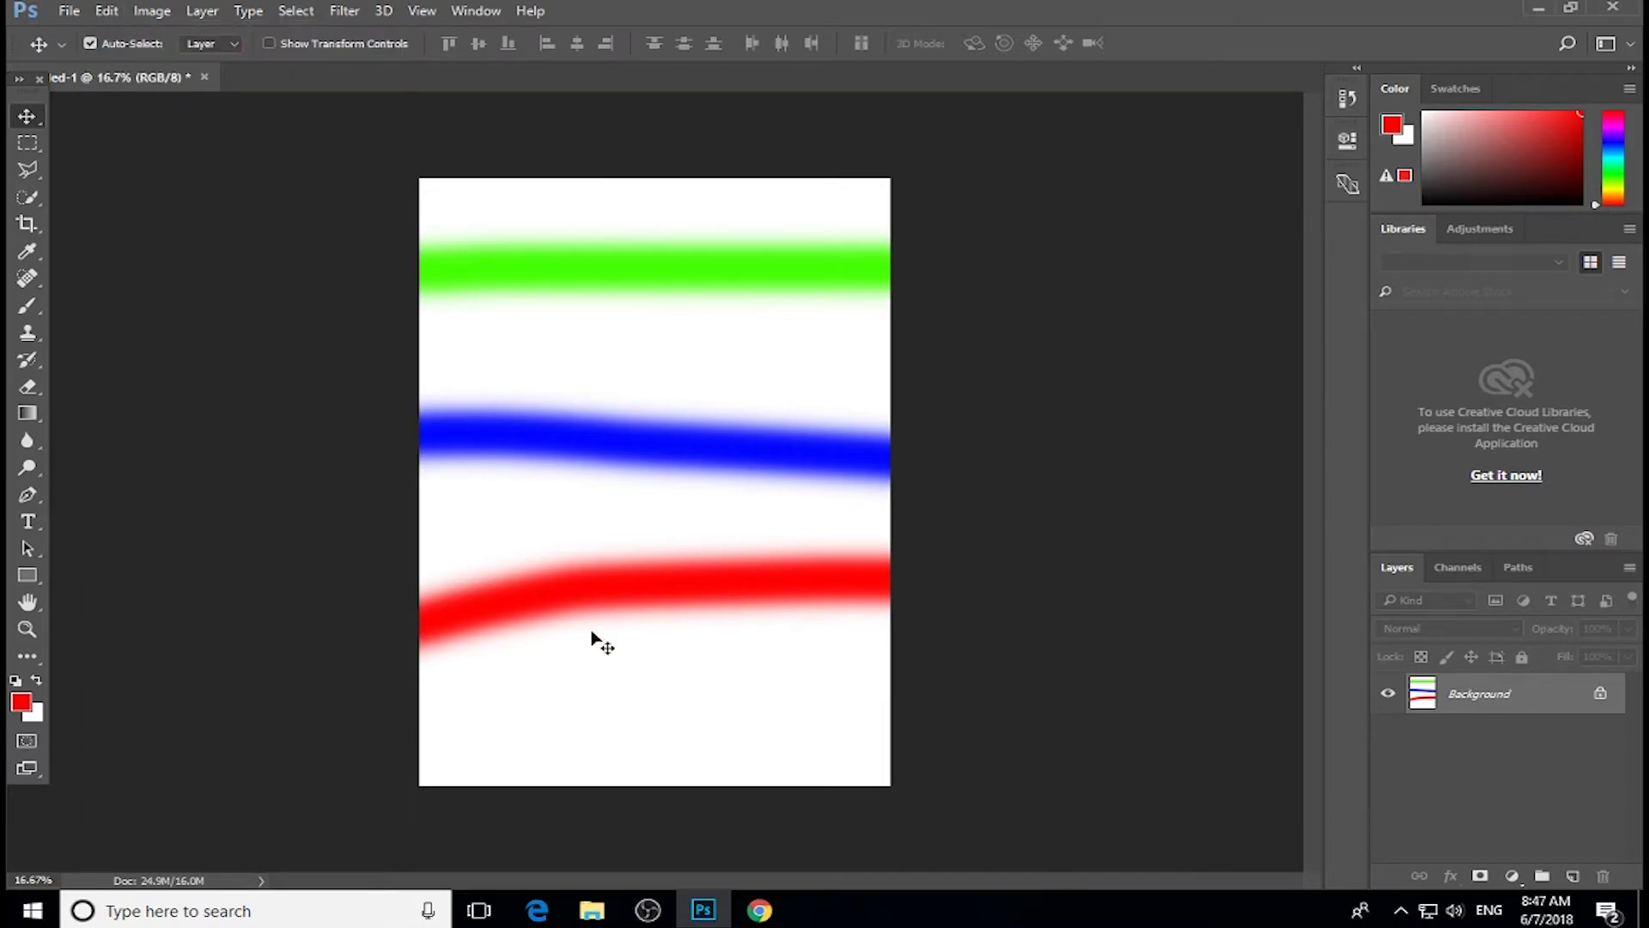
pyautogui.click(107, 11)
pyautogui.press('Right')
pyautogui.press('Left')
pyautogui.press('Left')
pyautogui.press('Right')
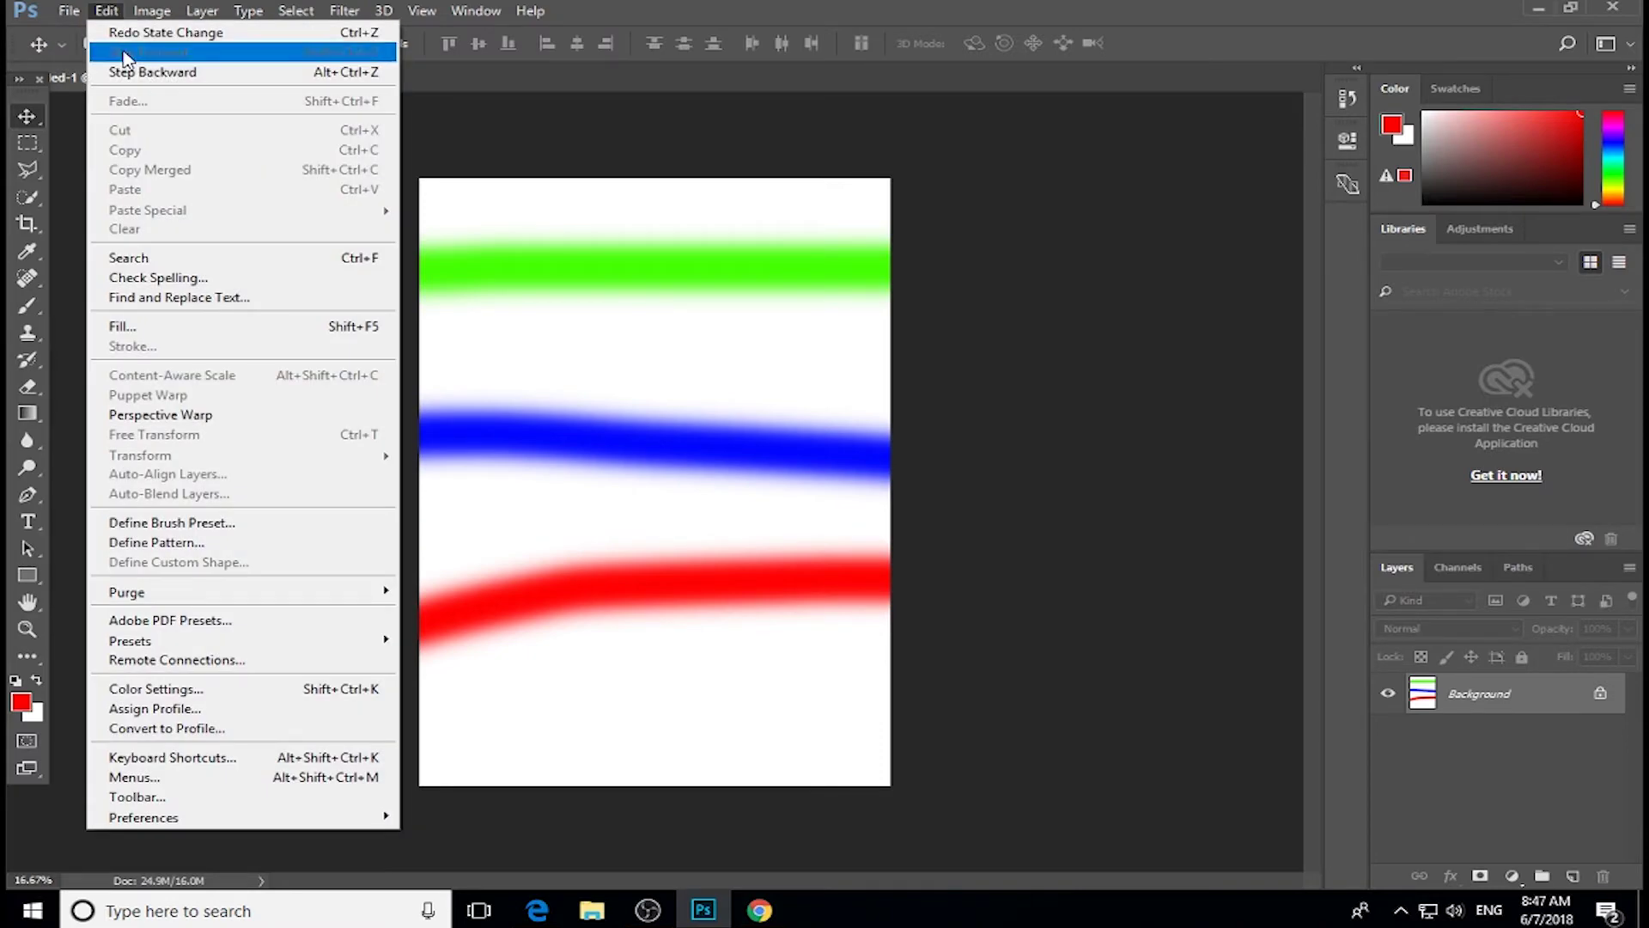
pyautogui.click(935, 356)
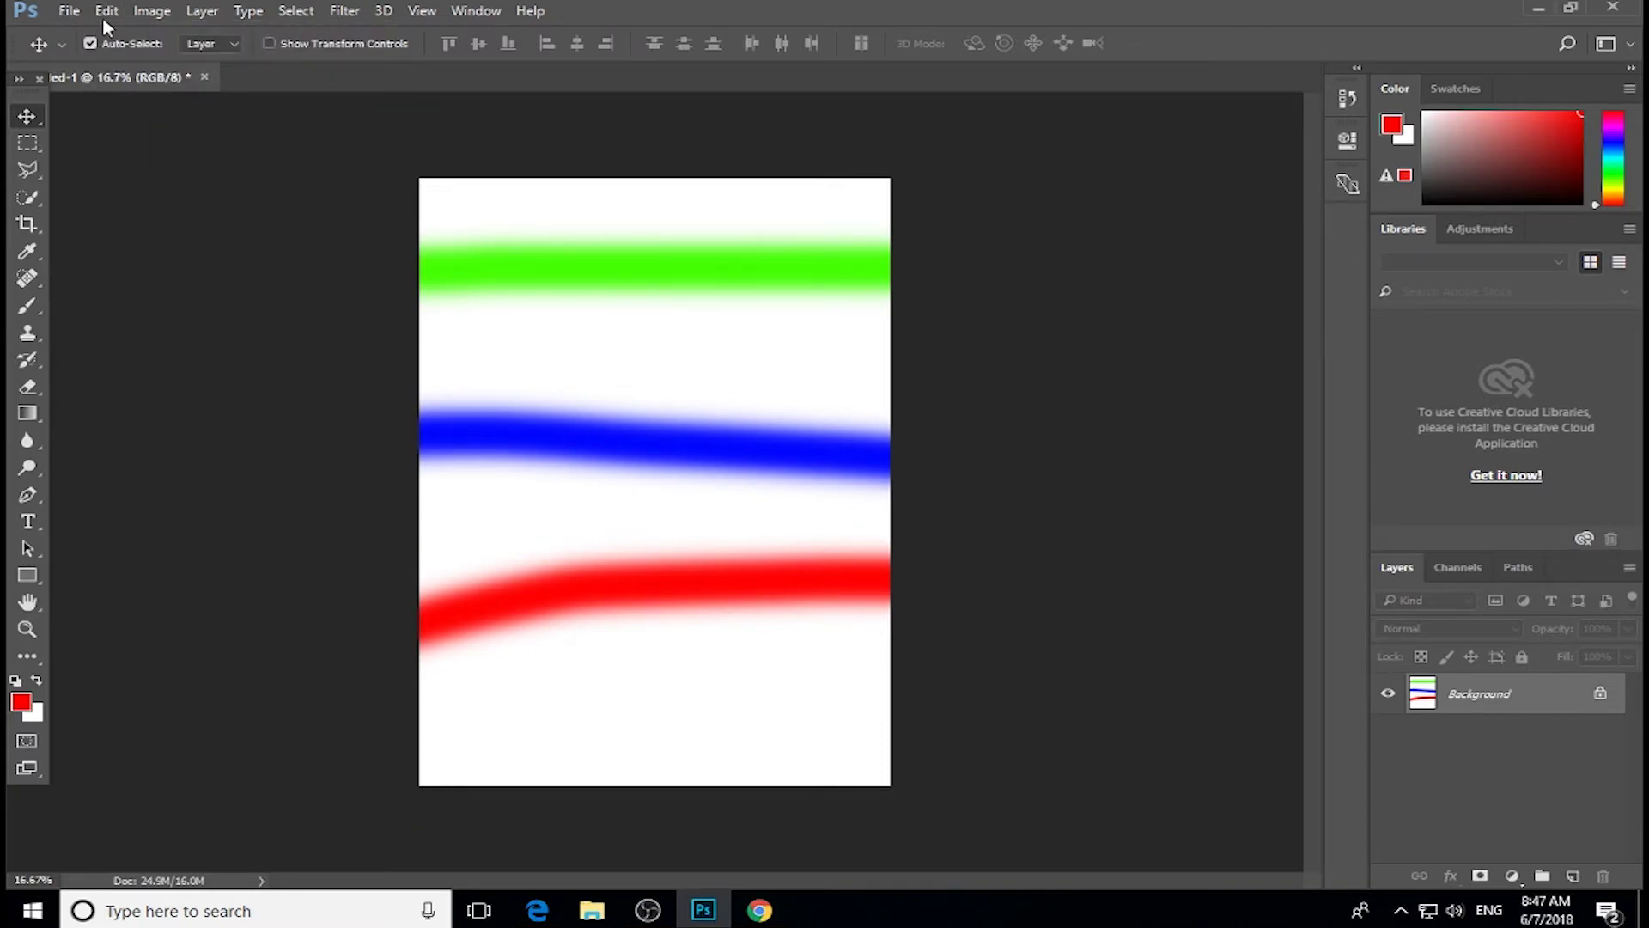
# Step: Close the Edit menu and open the Window menu's panel list
pyautogui.click(105, 12)
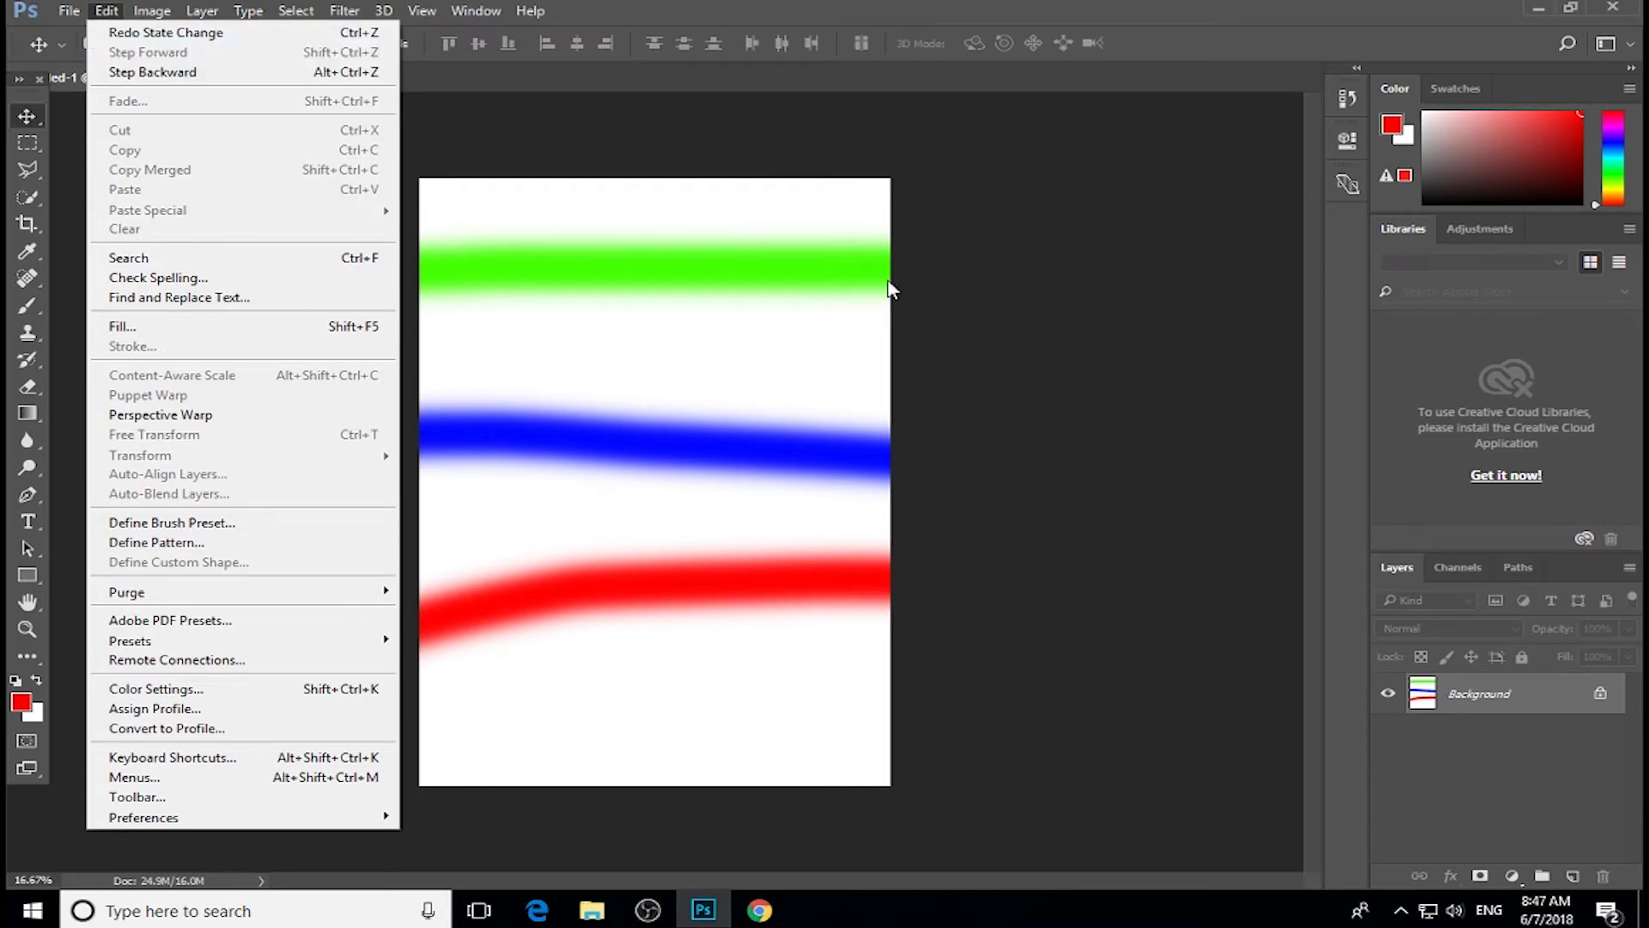
pyautogui.click(1101, 275)
pyautogui.click(475, 11)
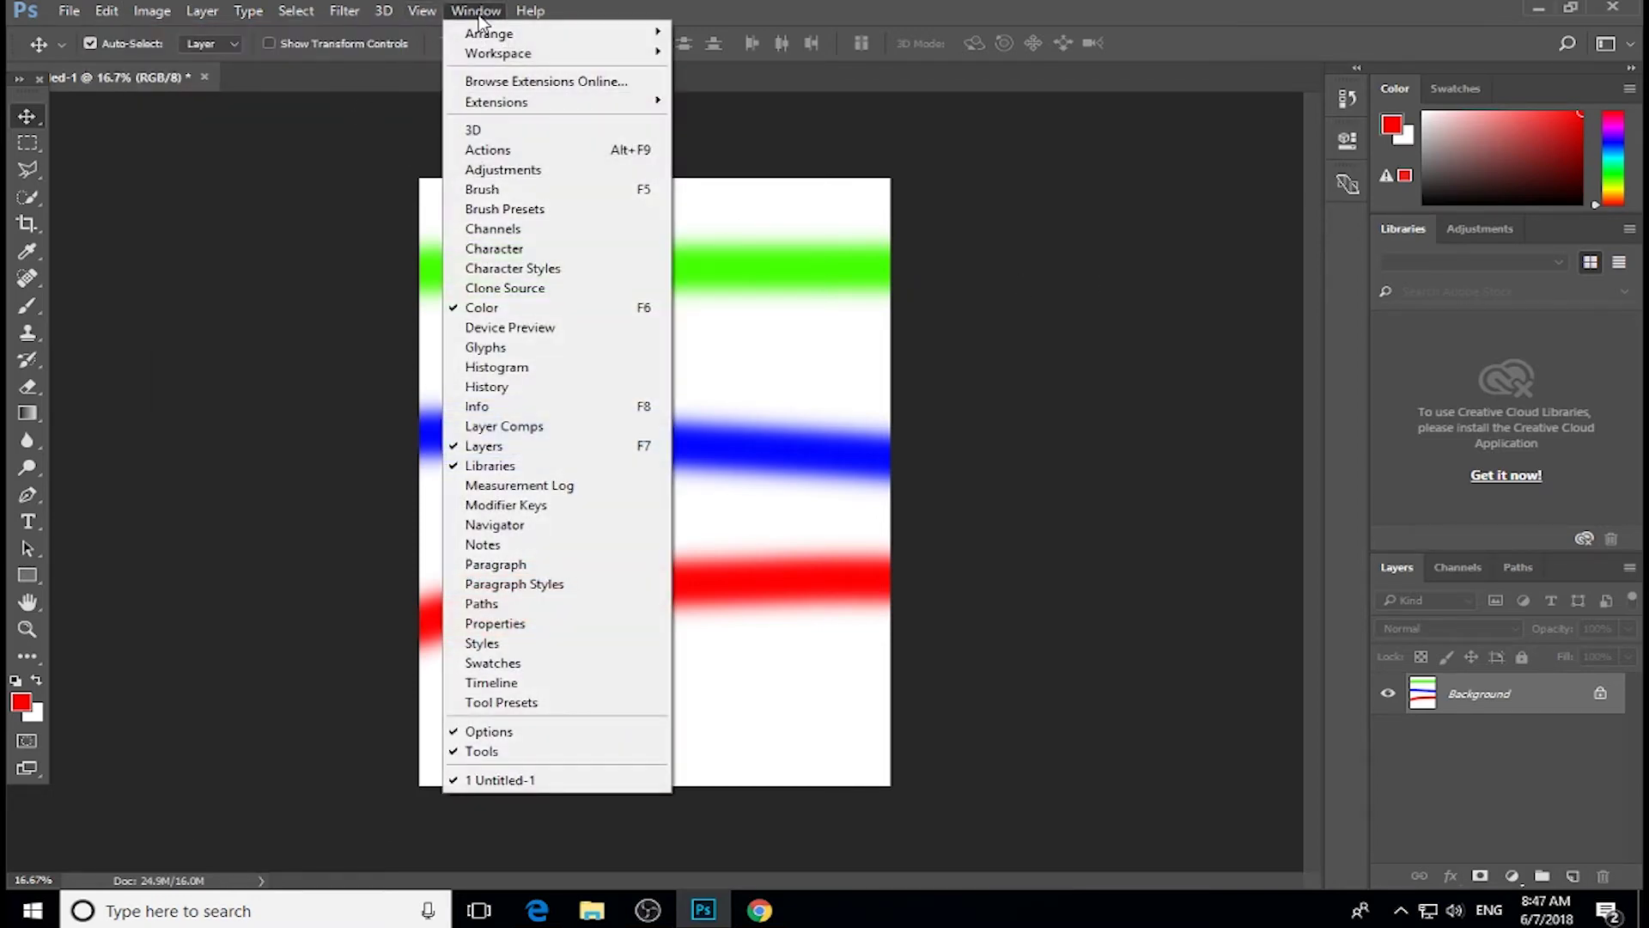
# Step: Open the History panel from the Window menu
pyautogui.click(487, 386)
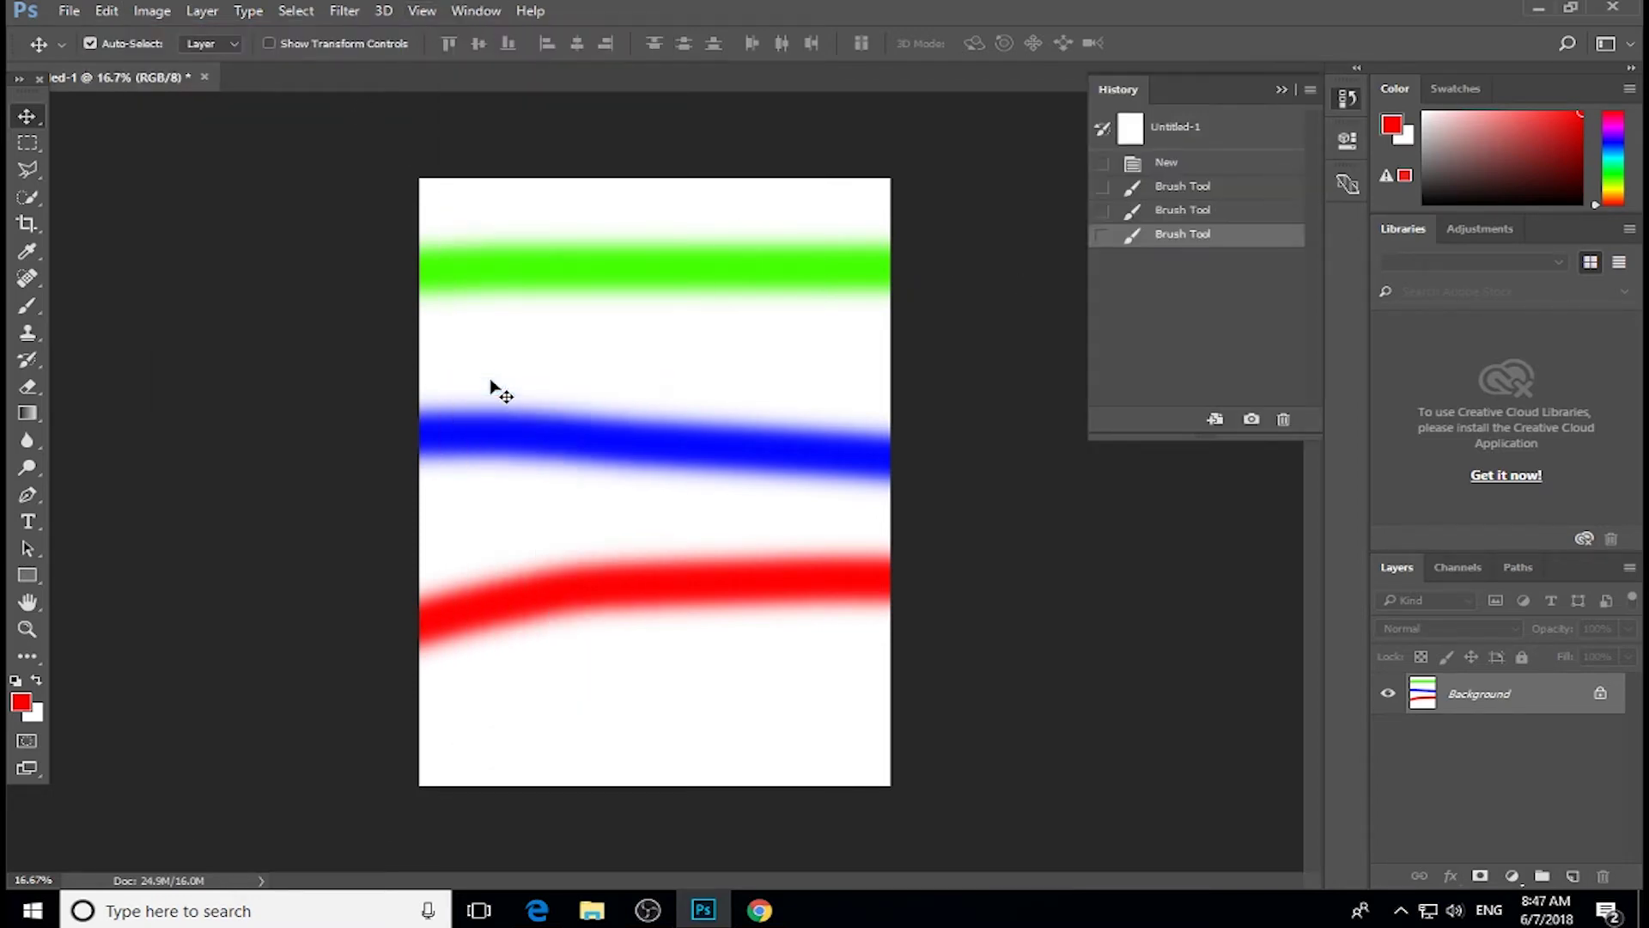
pyautogui.click(1282, 89)
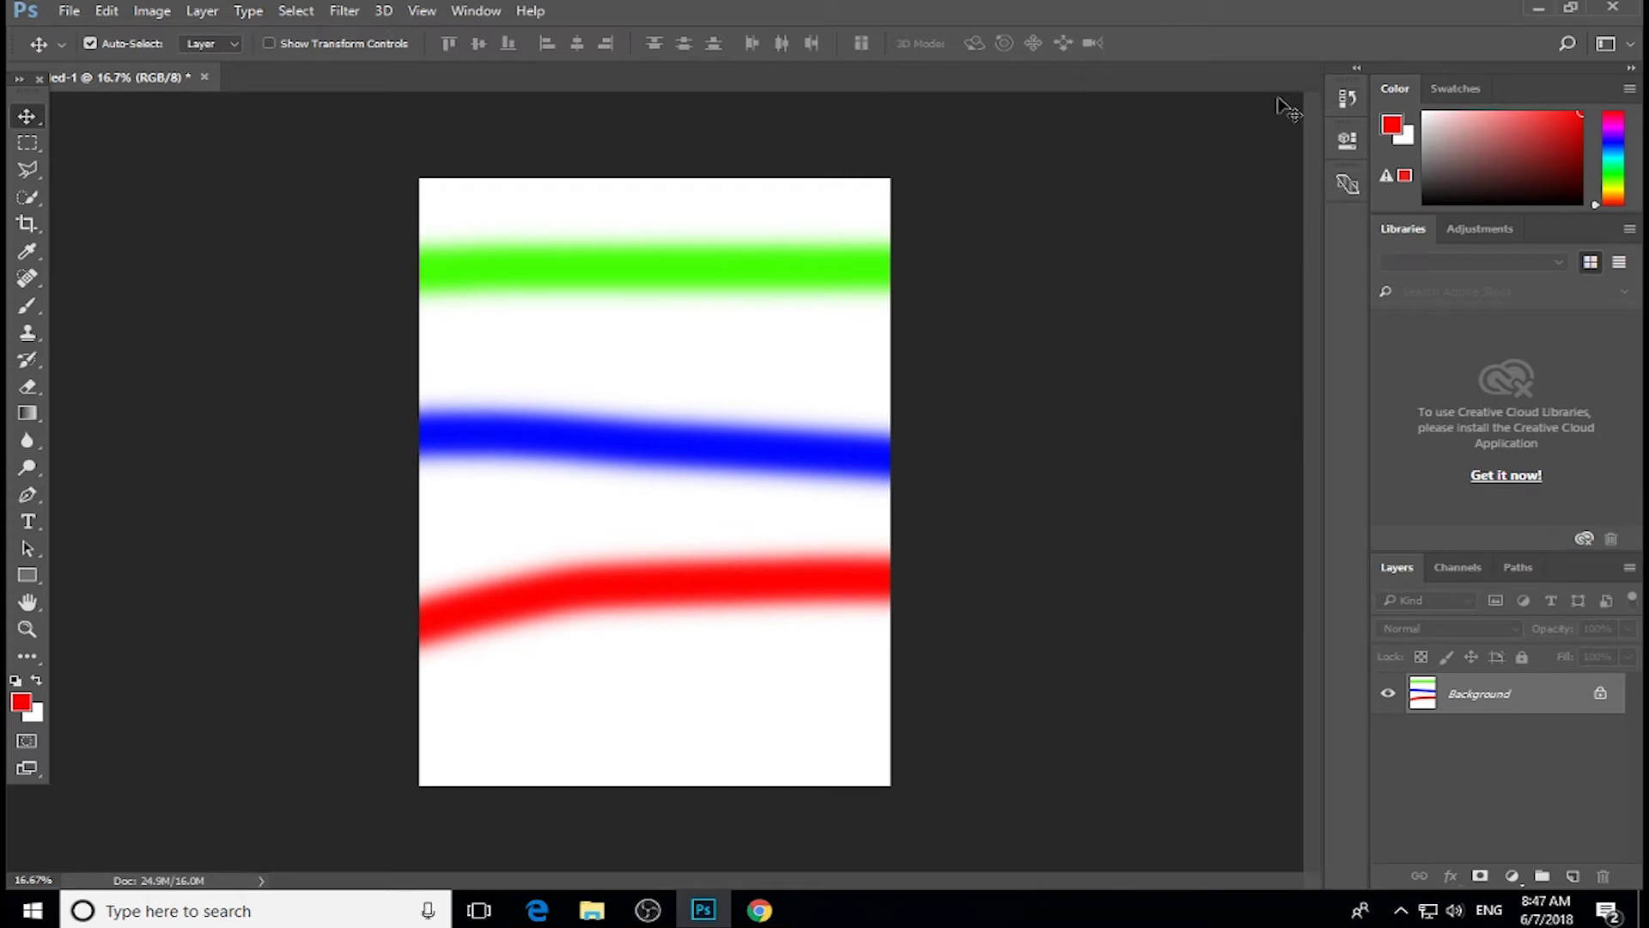
pyautogui.click(1347, 98)
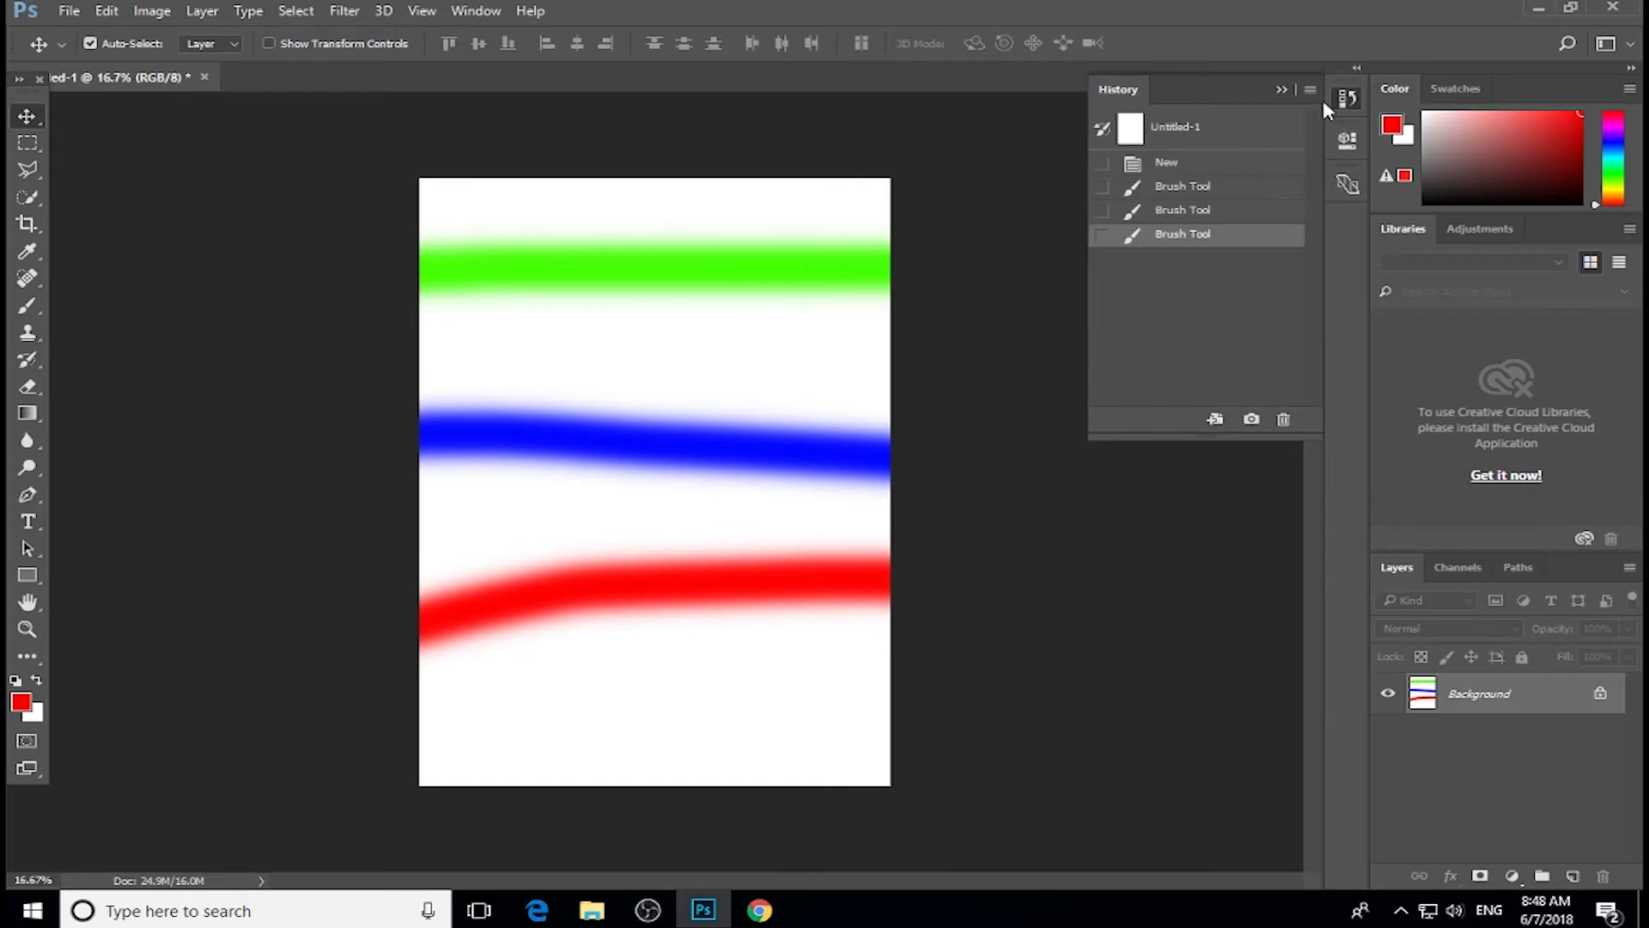
# Step: Click through the History states, ending on the state before the red stroke
pyautogui.click(1164, 216)
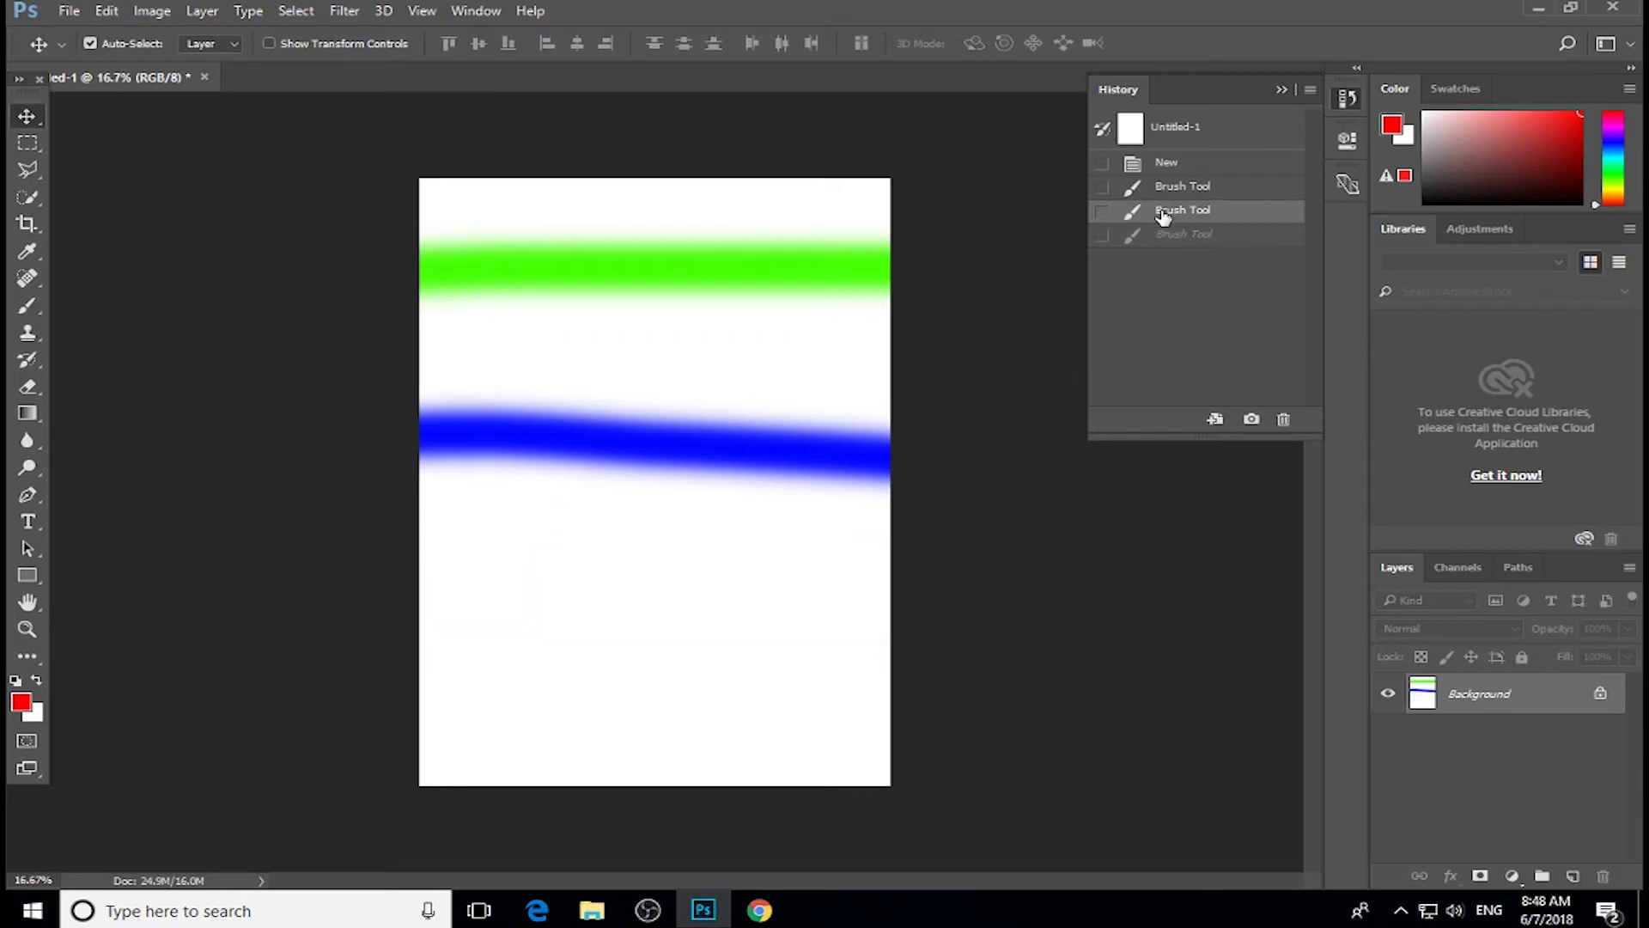
pyautogui.click(1169, 187)
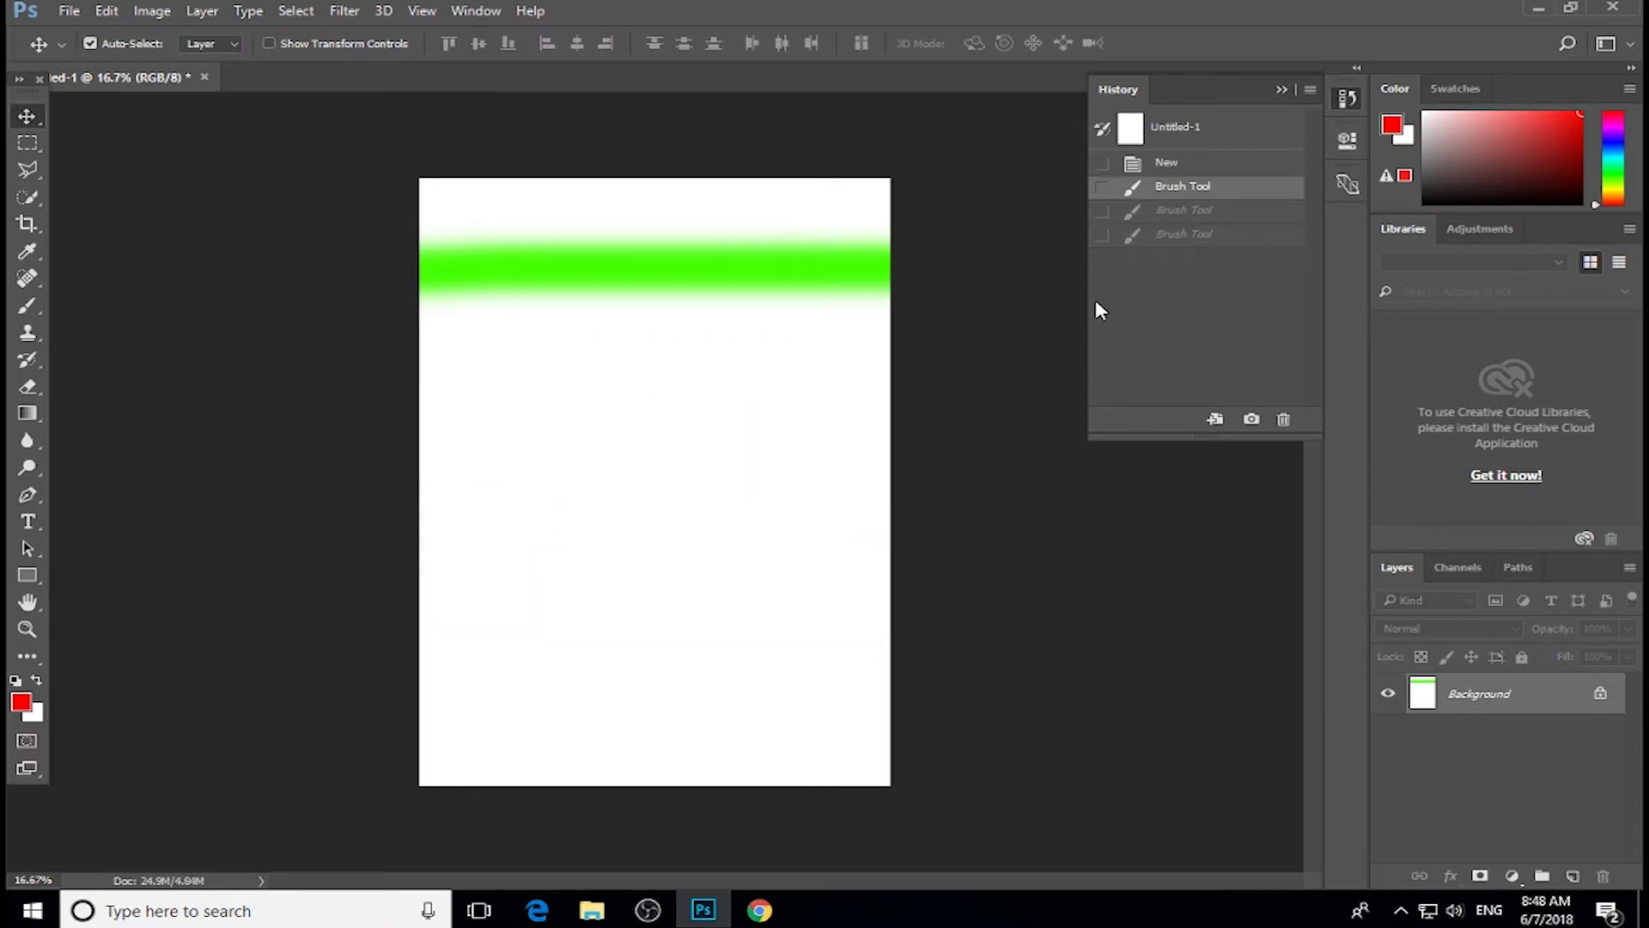
pyautogui.click(1158, 237)
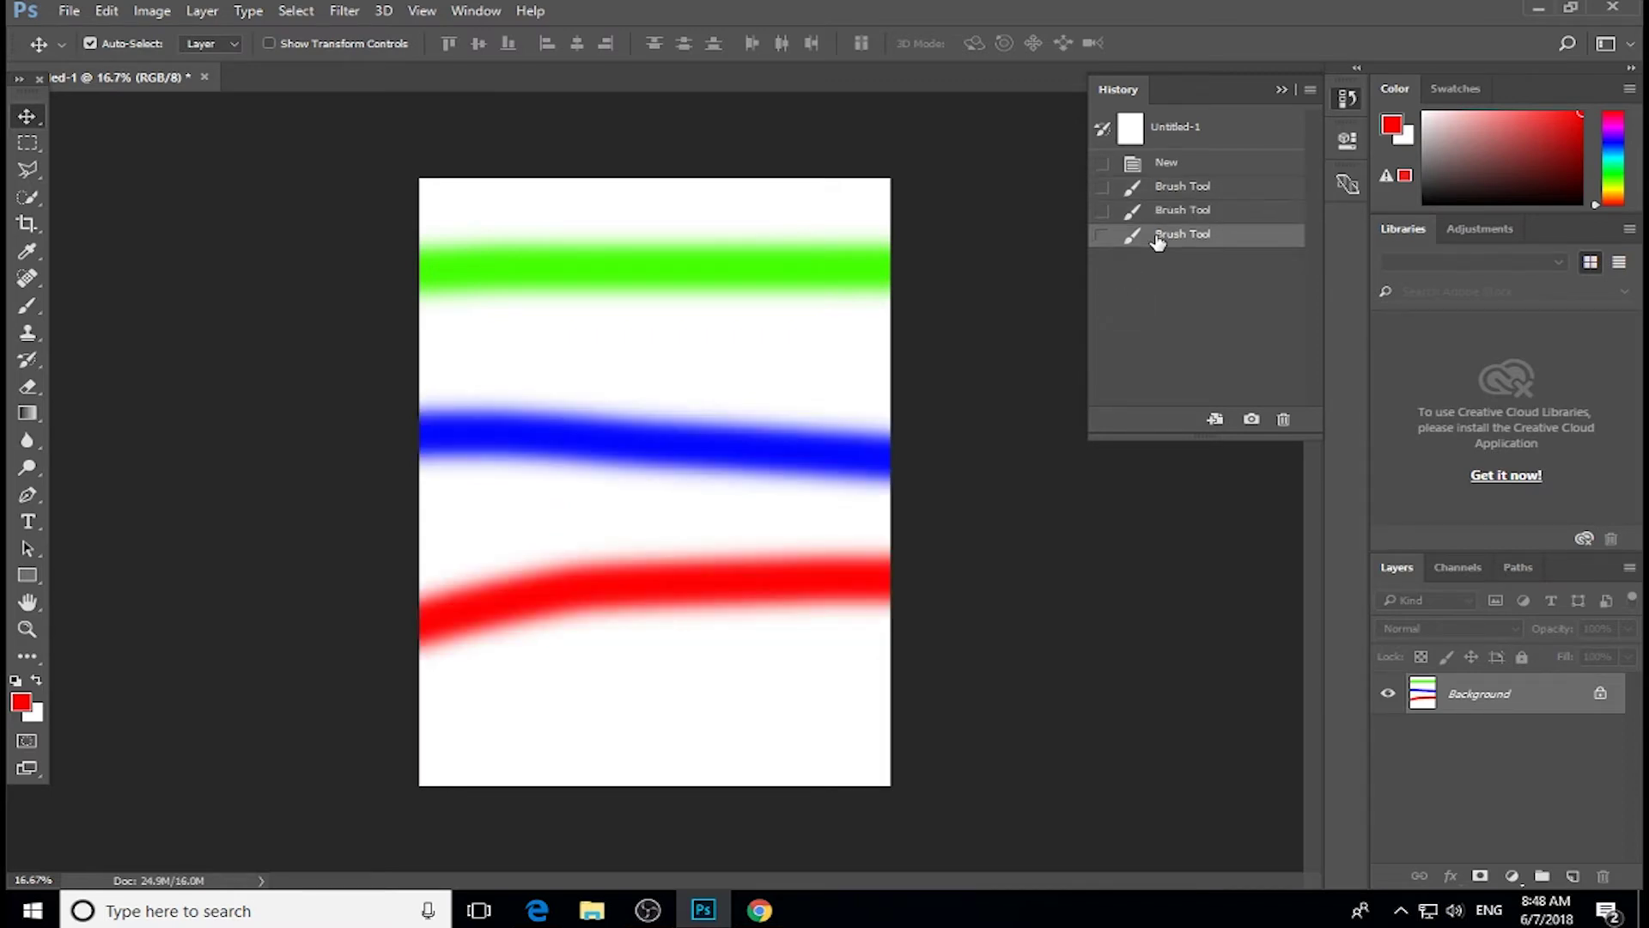
pyautogui.click(1175, 168)
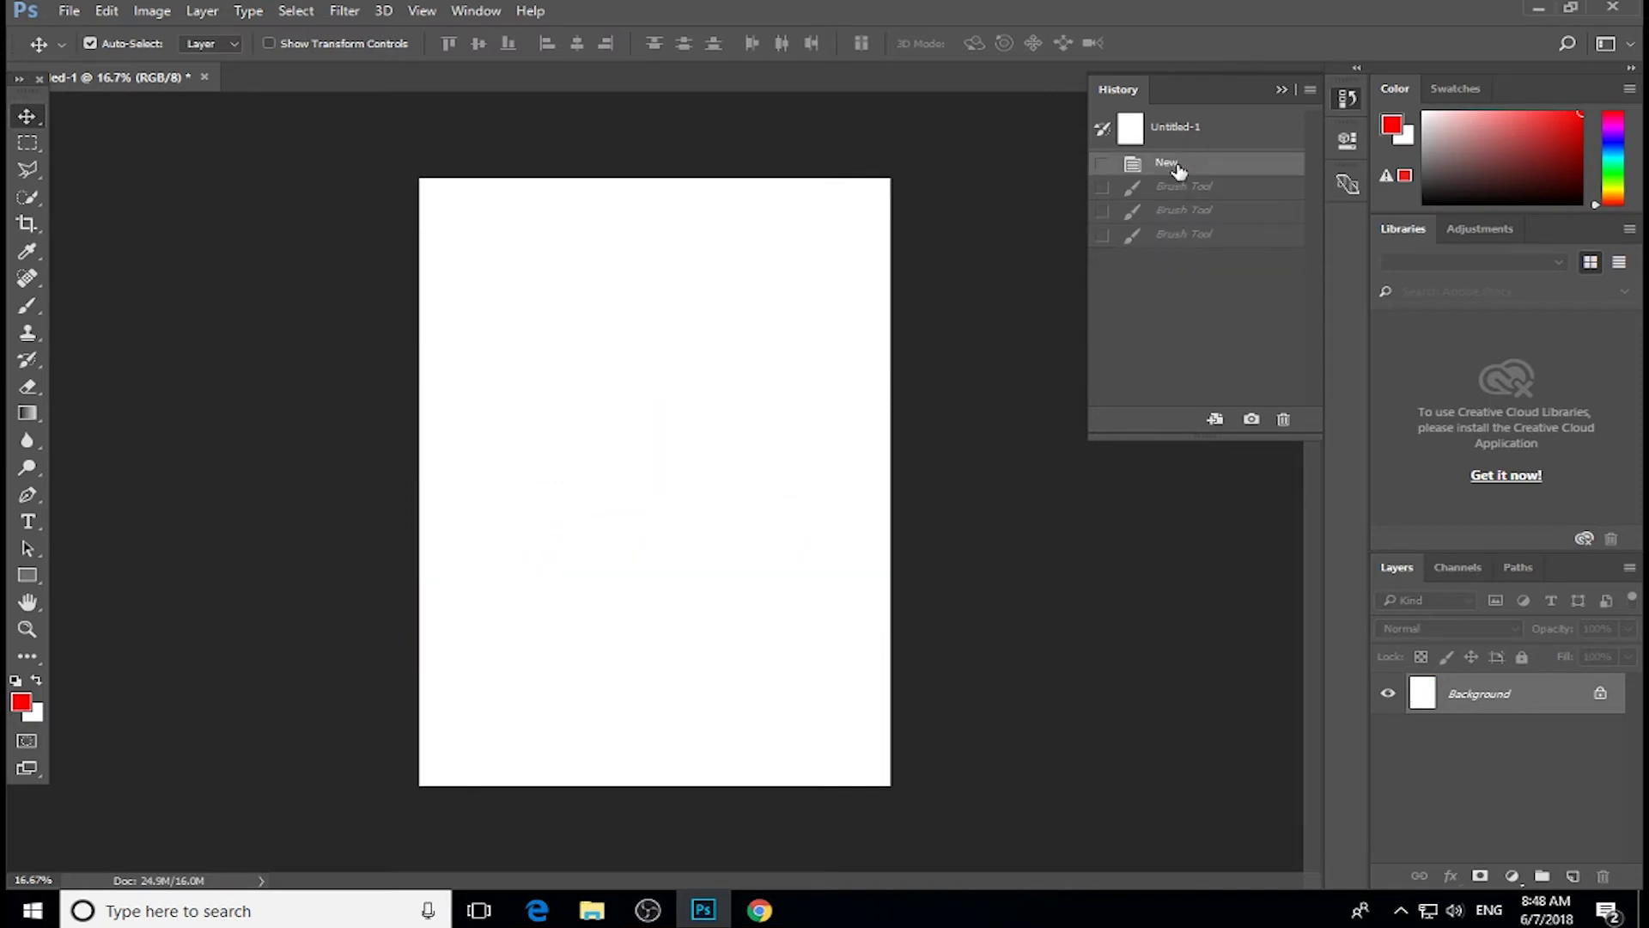
pyautogui.click(1156, 240)
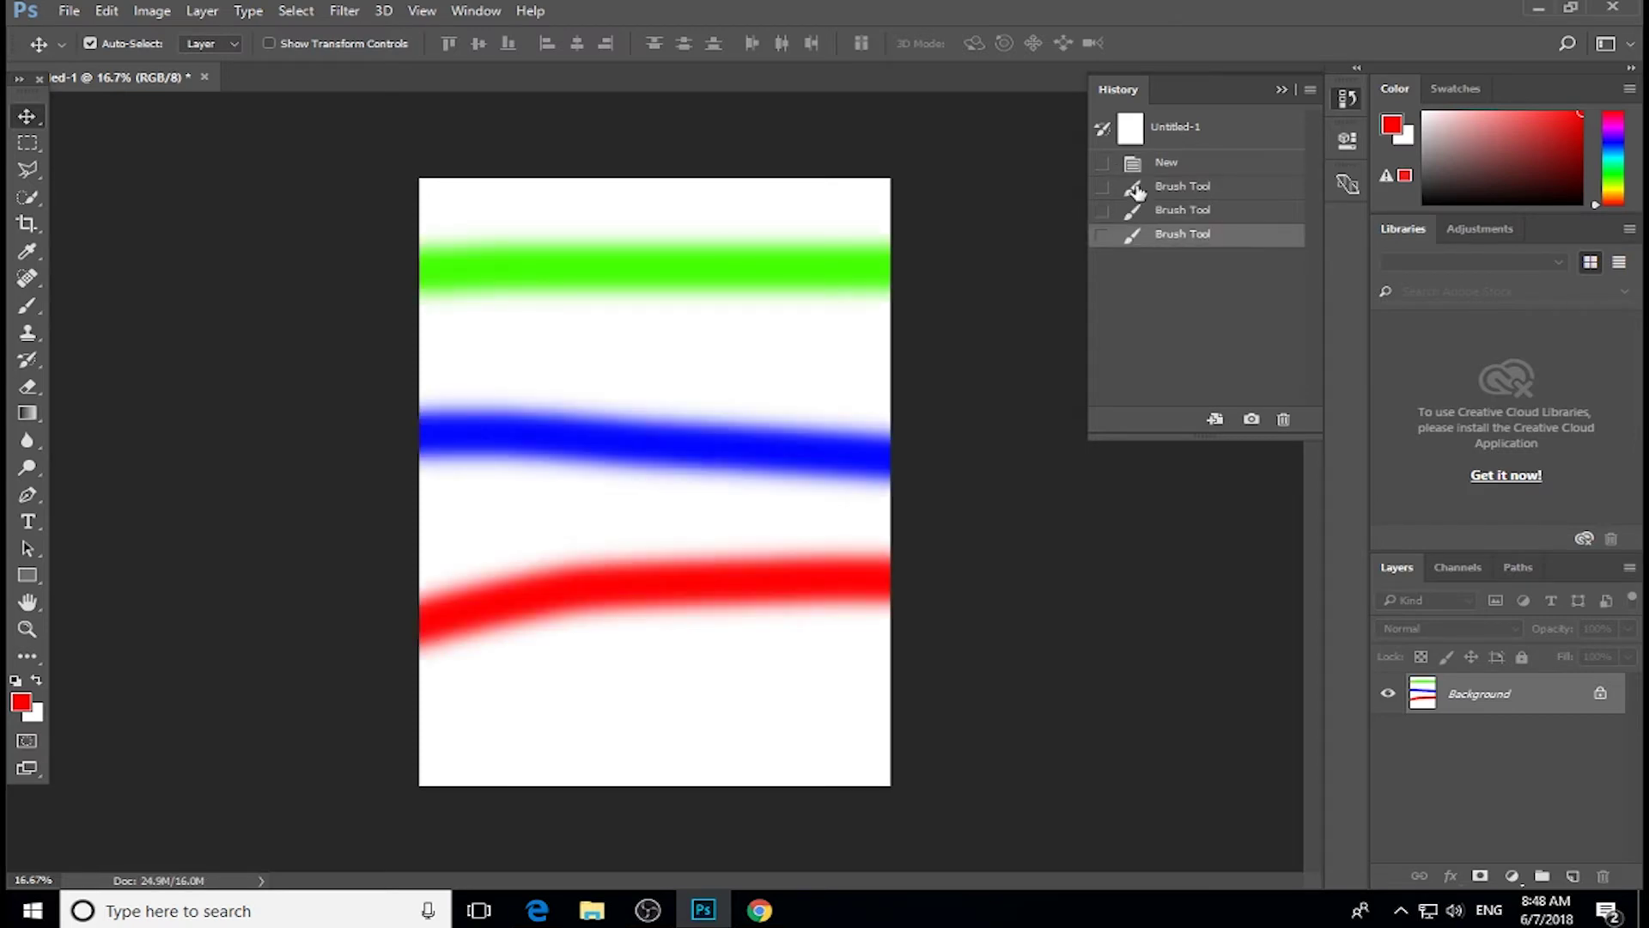
pyautogui.click(1150, 217)
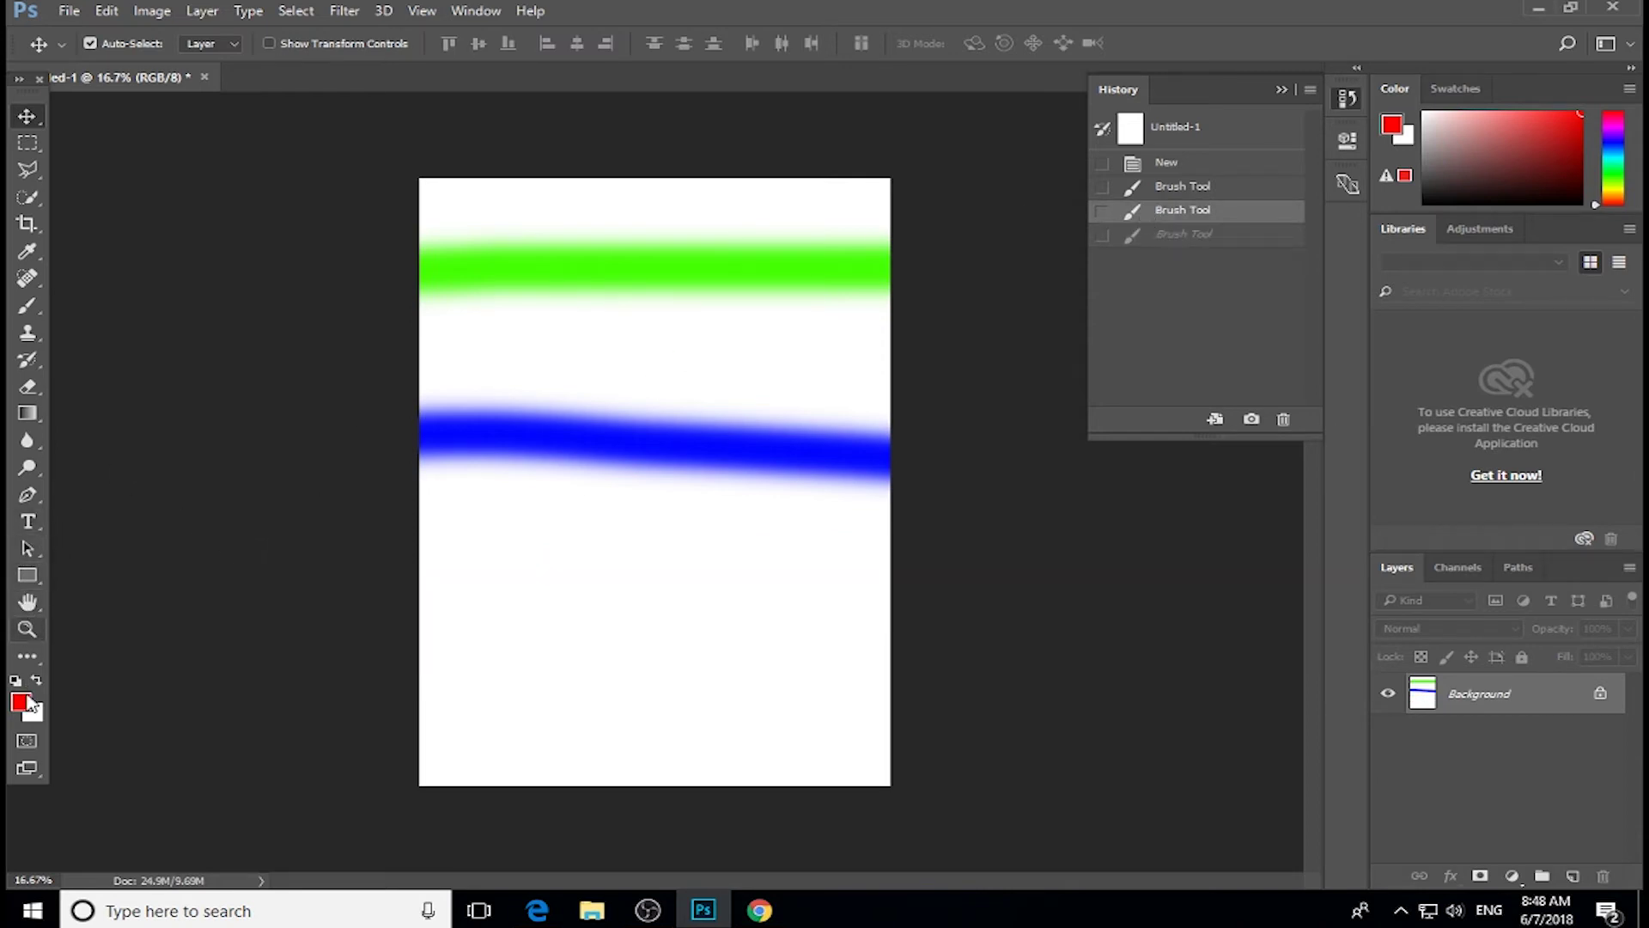
# Step: Set the foreground colour to black in the Color Picker
pyautogui.click(23, 703)
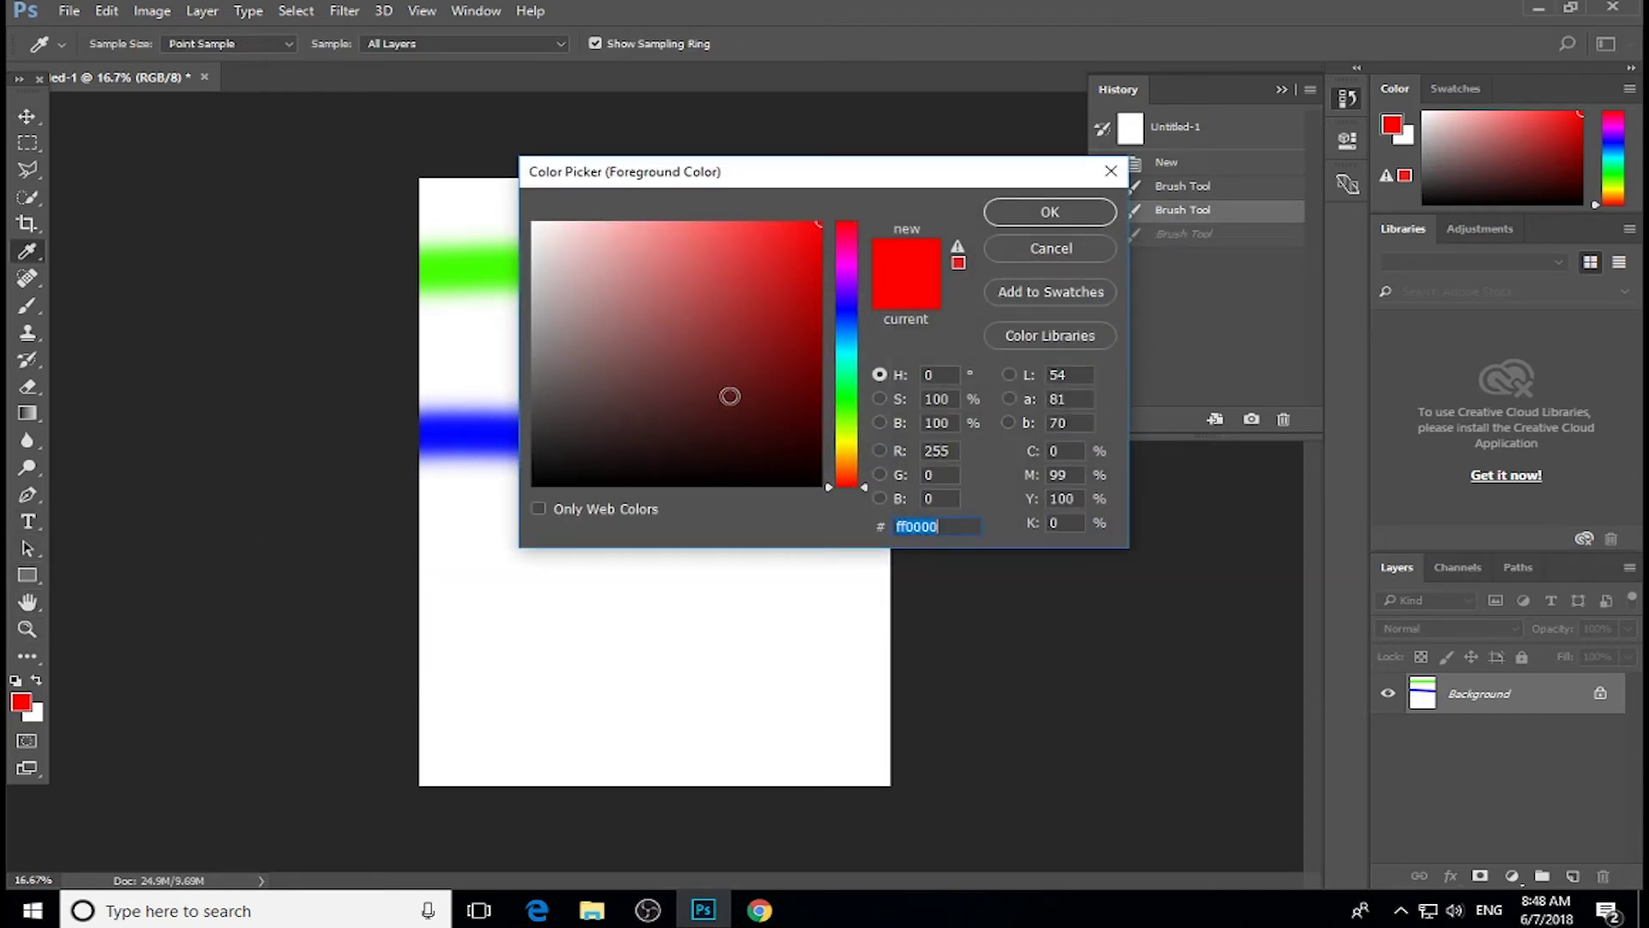
pyautogui.moveTo(730, 396); pyautogui.dragTo(497, 519)
pyautogui.click(1050, 211)
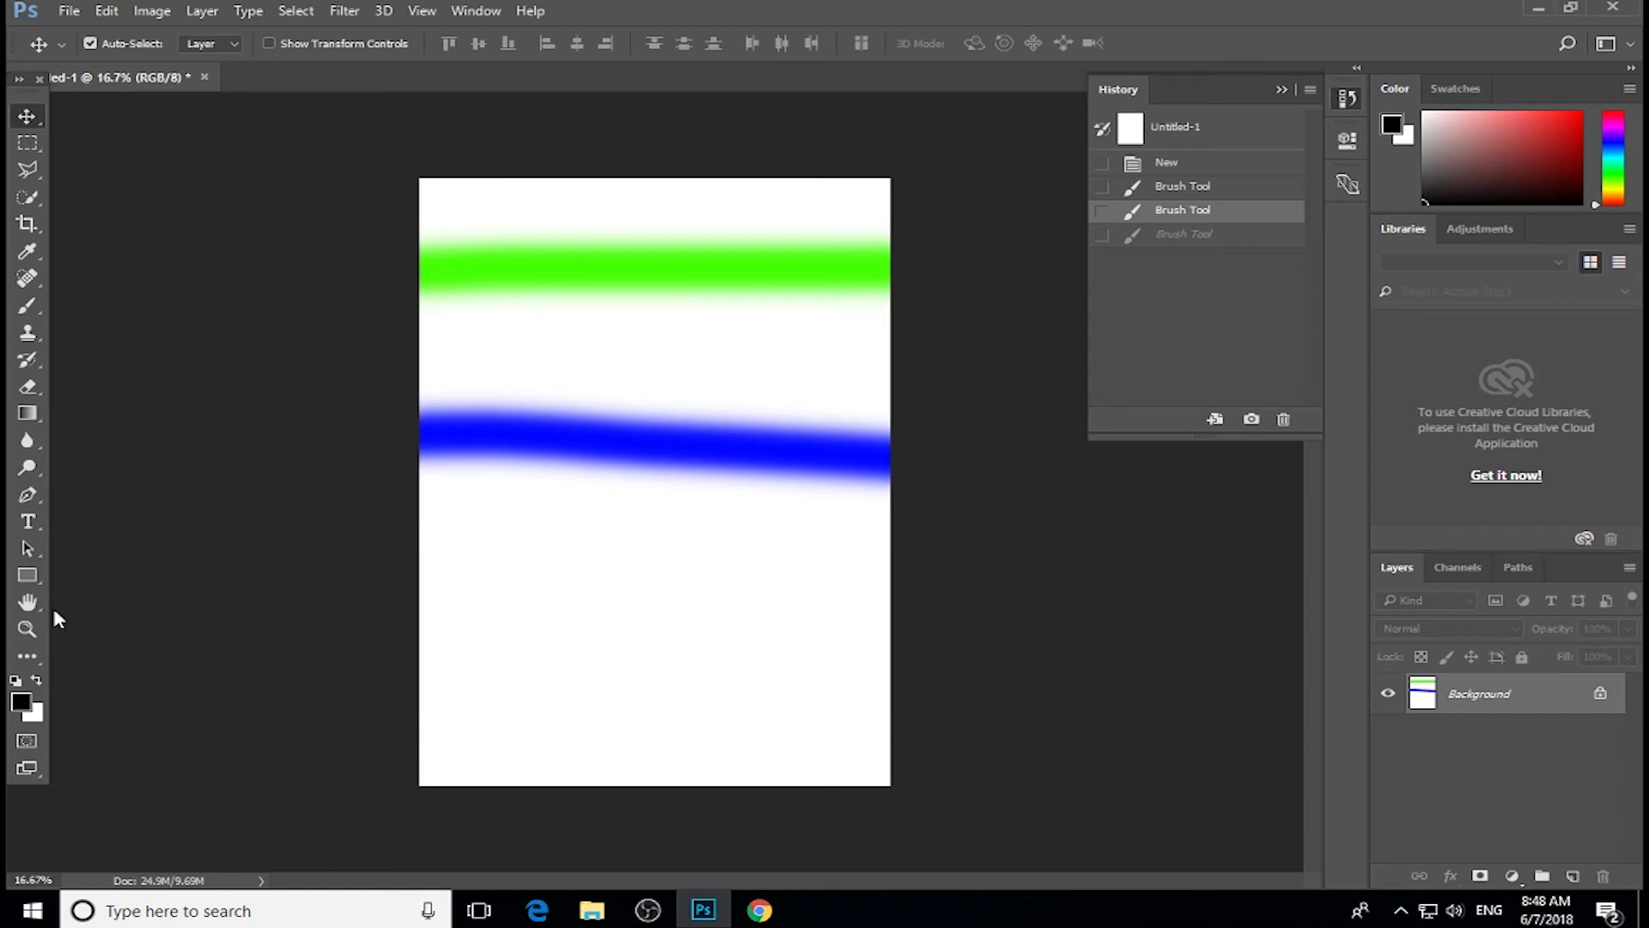
# Step: Paint a black brush stroke across the lower canvas, collapse History, and undo it
pyautogui.click(28, 306)
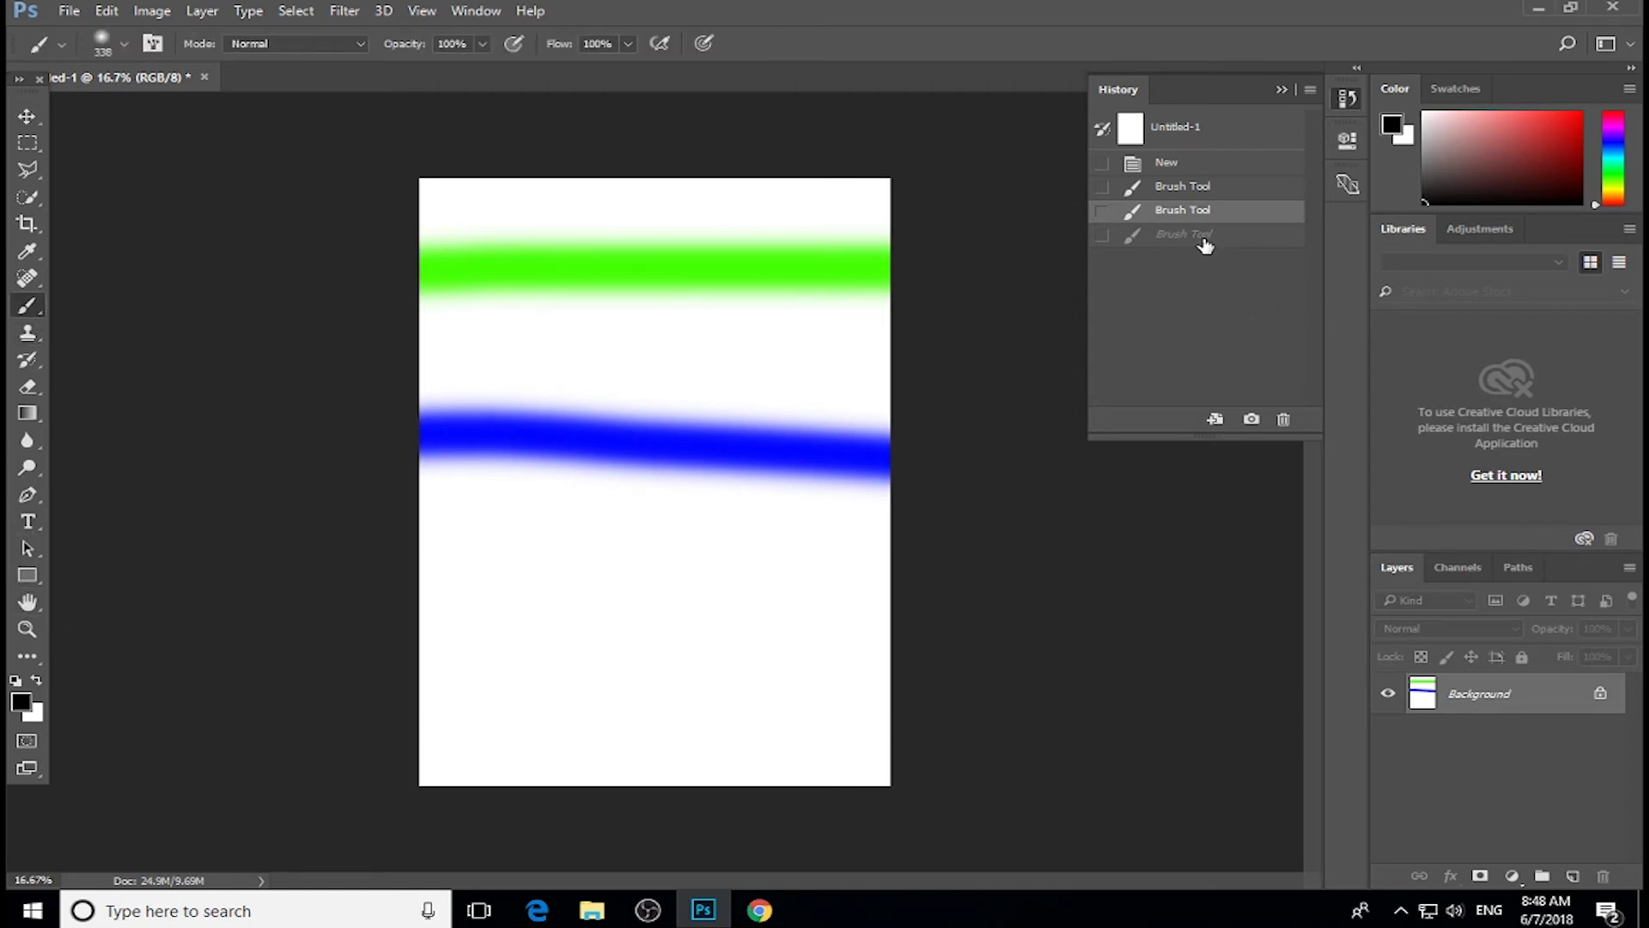
pyautogui.moveTo(398, 597); pyautogui.dragTo(1256, 577)
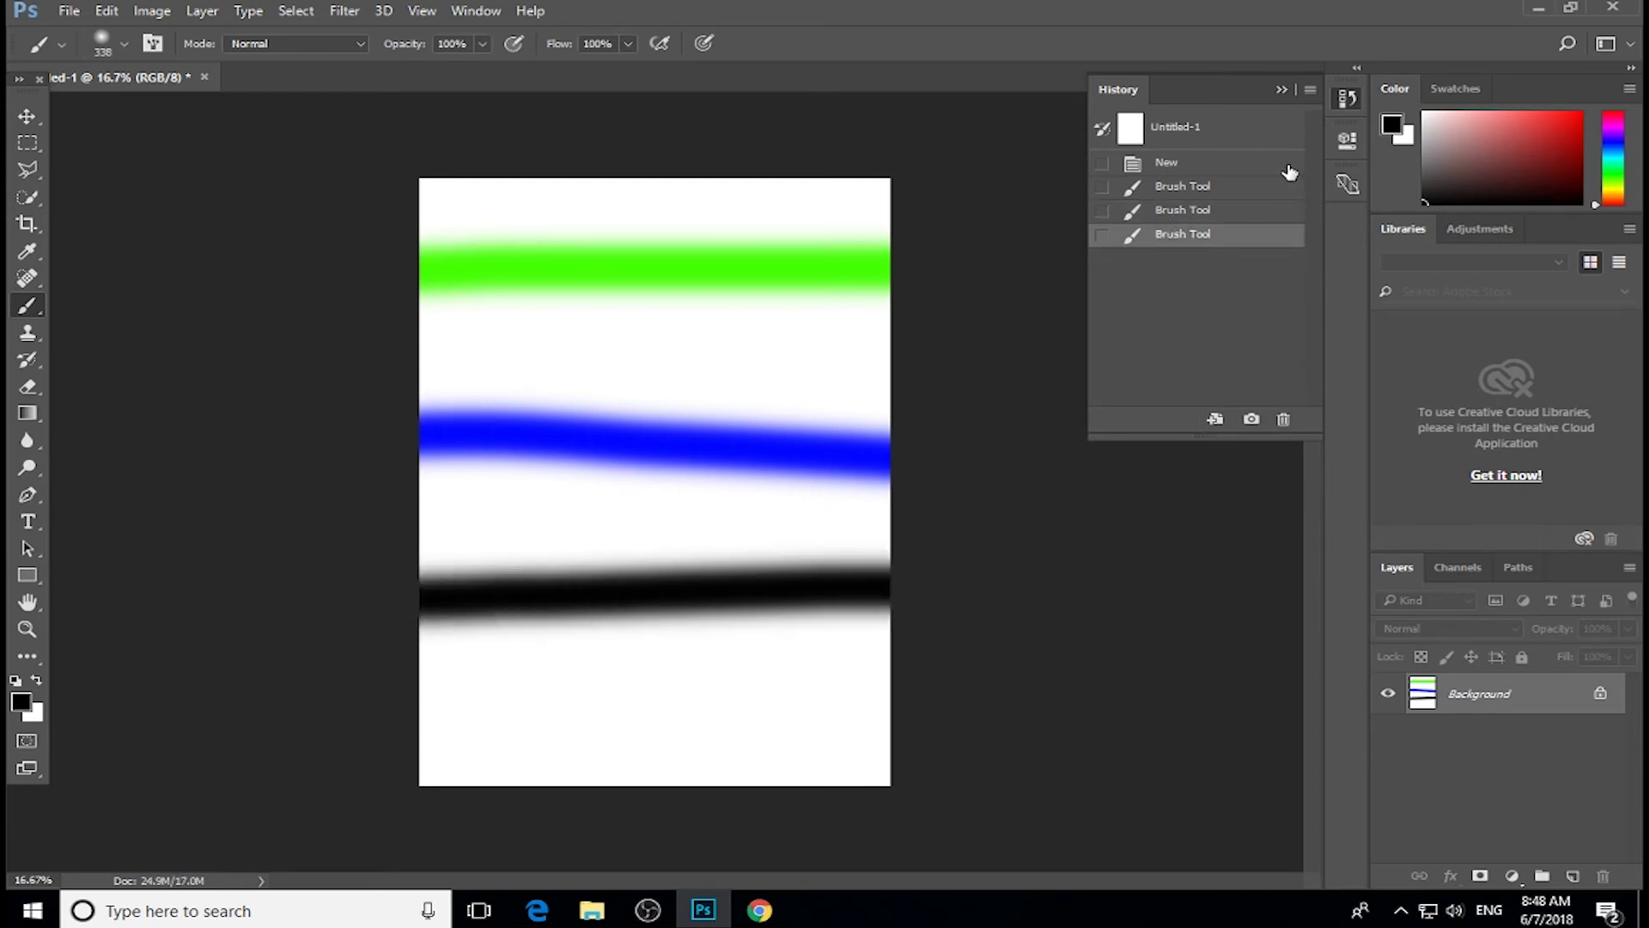
pyautogui.click(1282, 90)
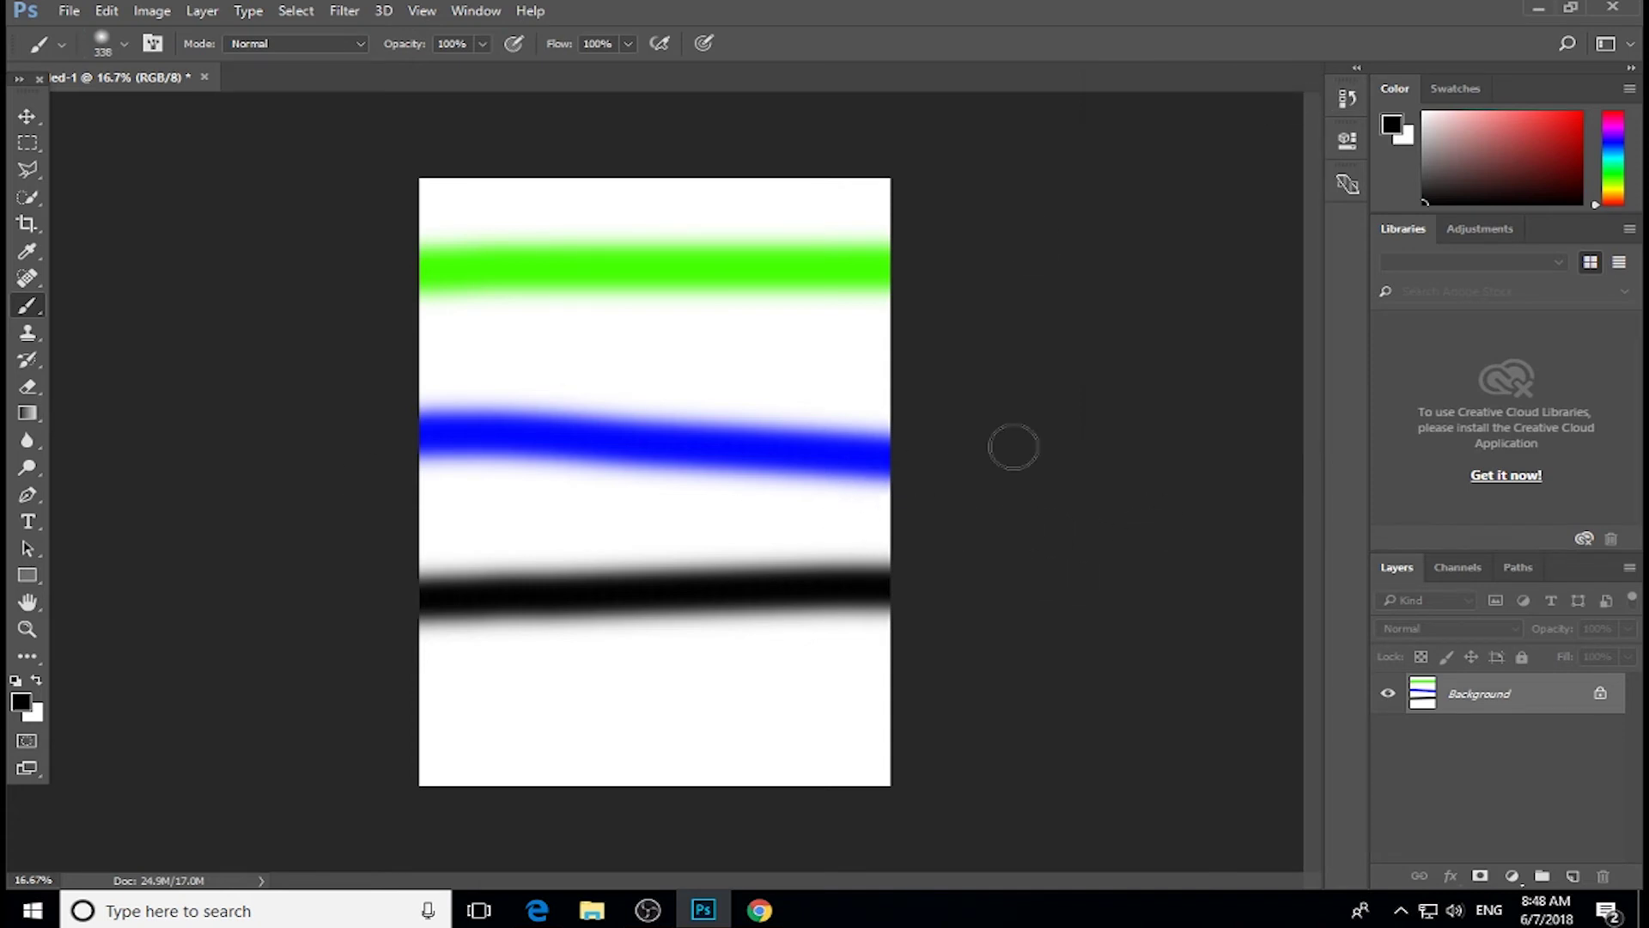
pyautogui.hotkey('ctrl', 'z')
pyautogui.hotkey('ctrl', 'z')
pyautogui.hotkey('ctrl', 'z')
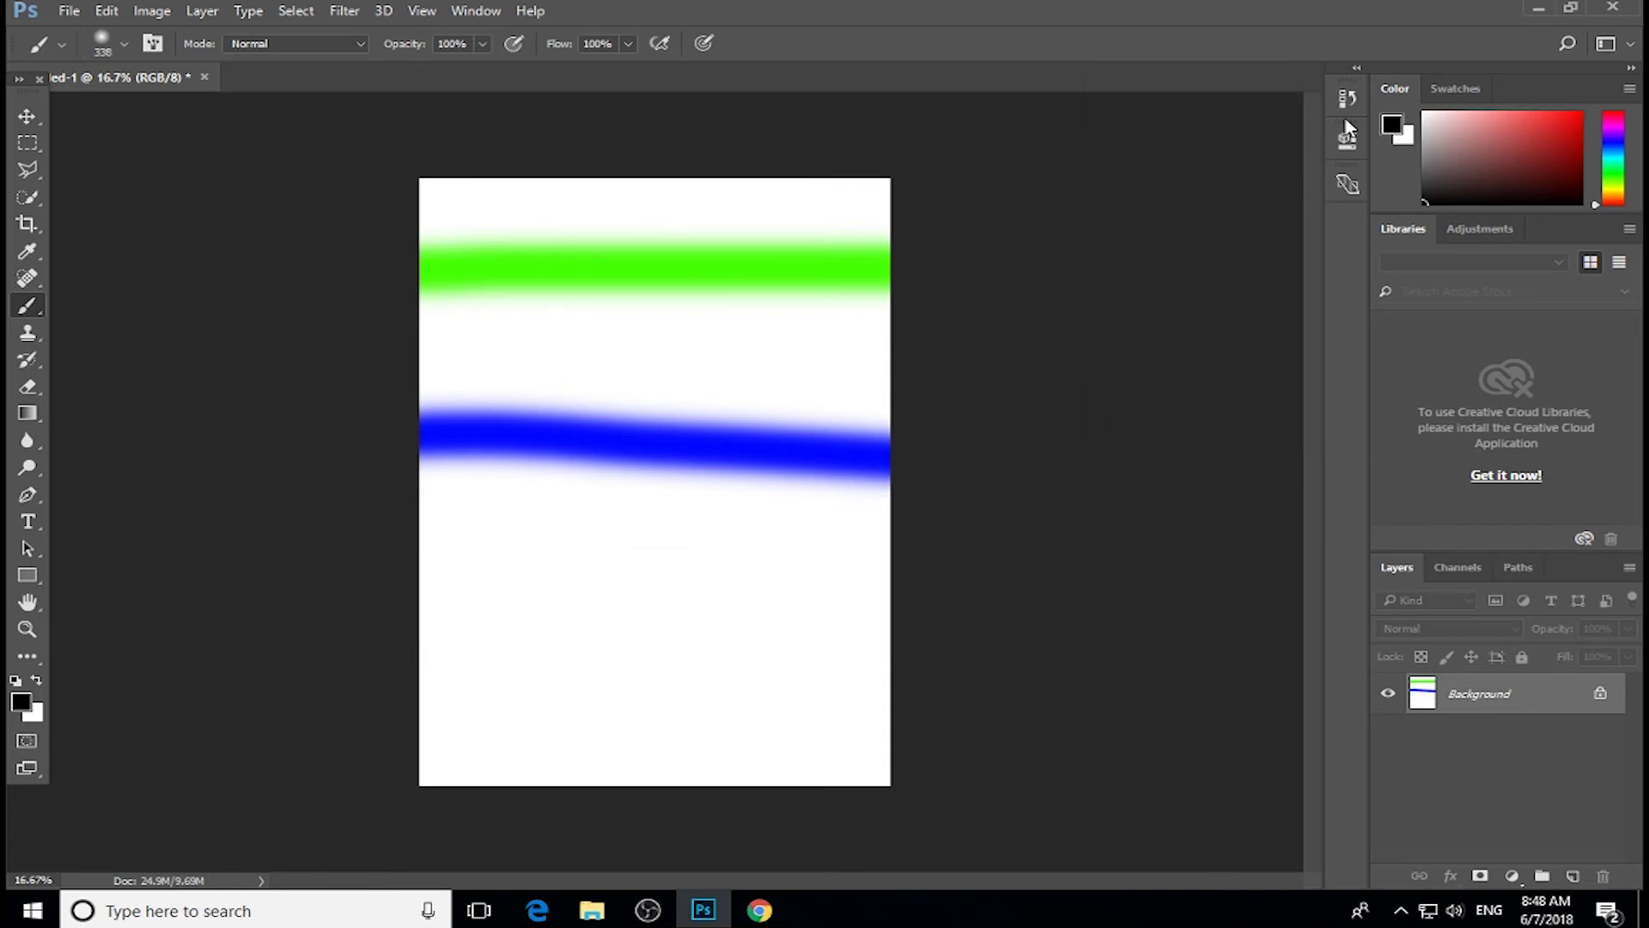
# Step: Step backward and forward, then restore the latest History state and collapse the panel
pyautogui.click(1346, 100)
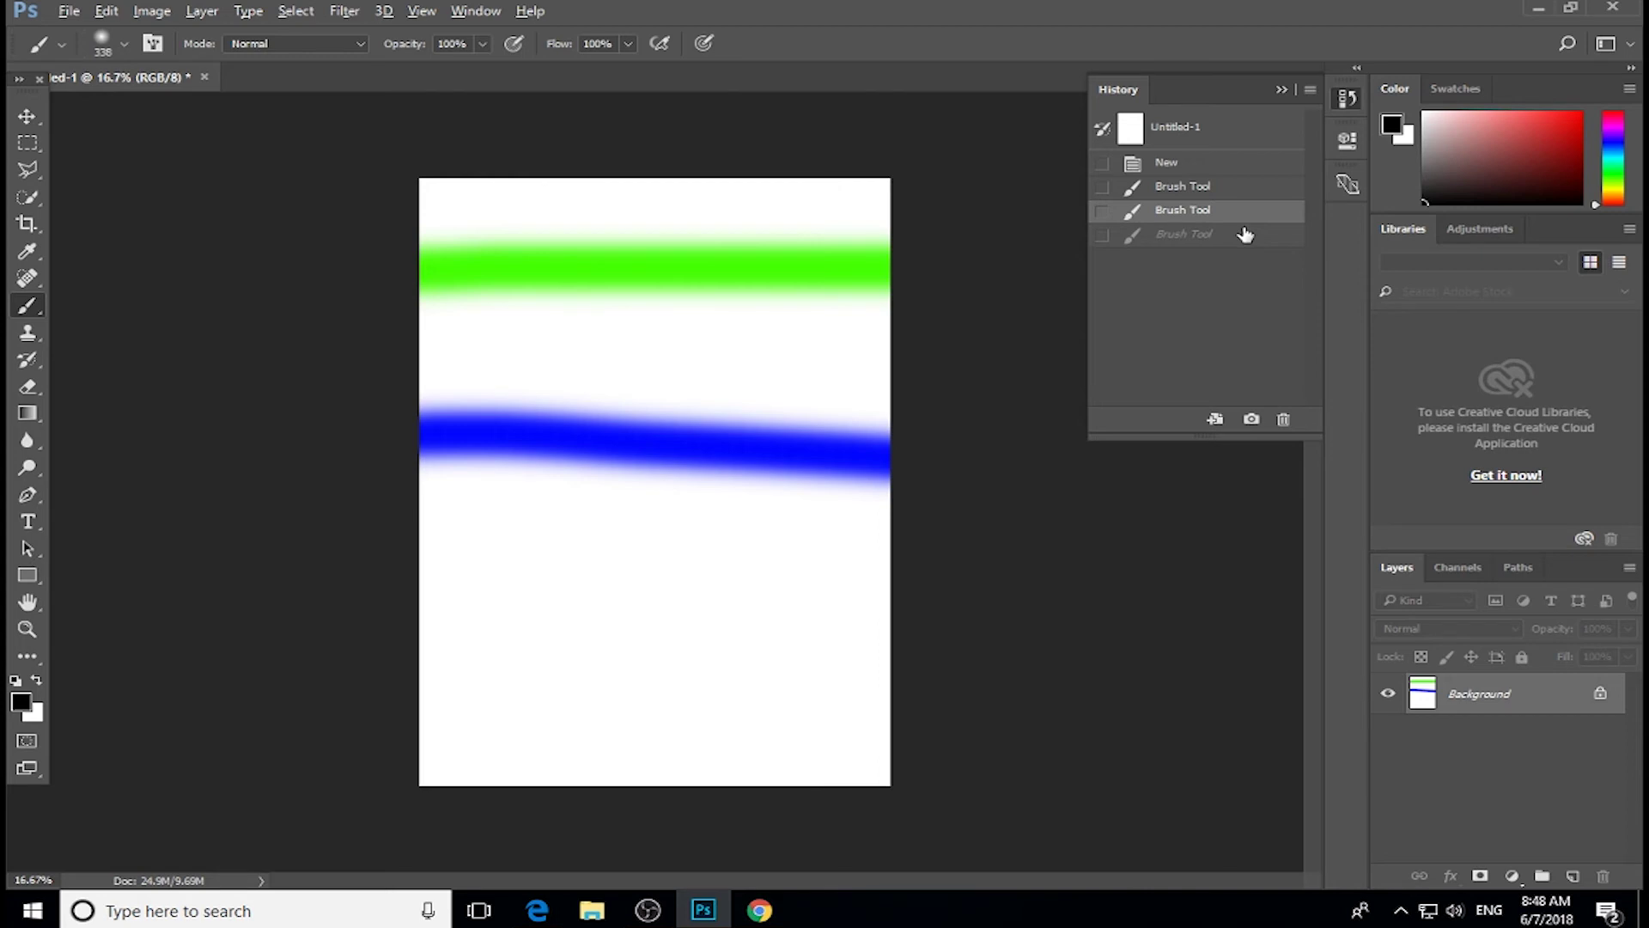
pyautogui.hotkey('ctrl', 'alt', 'z')
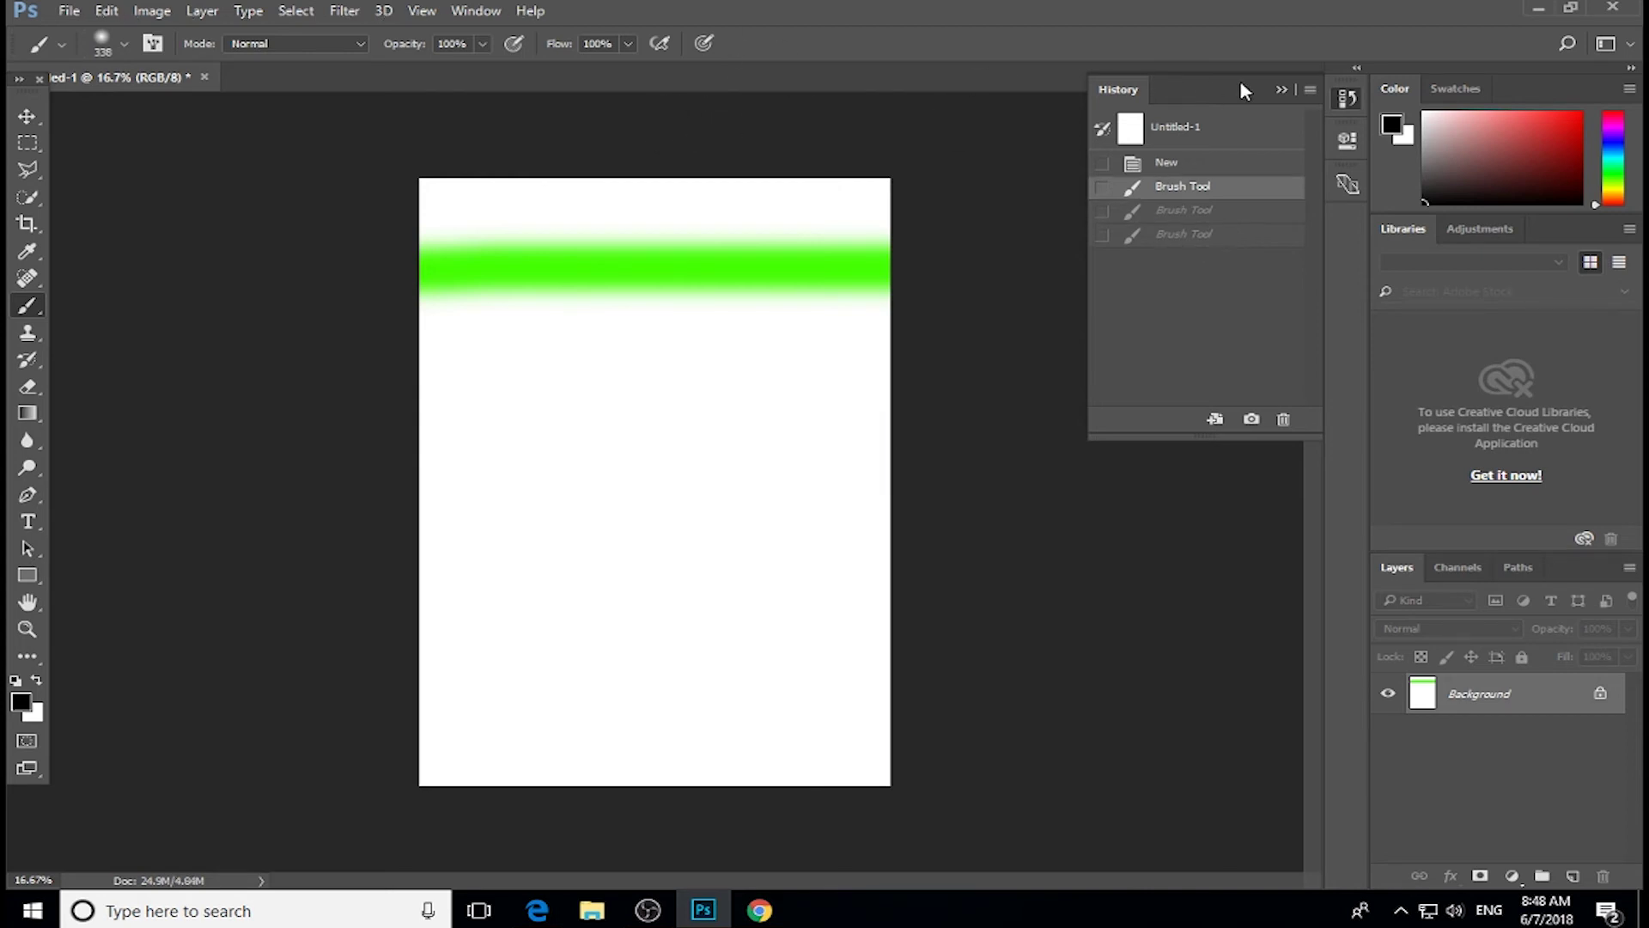
pyautogui.click(1277, 90)
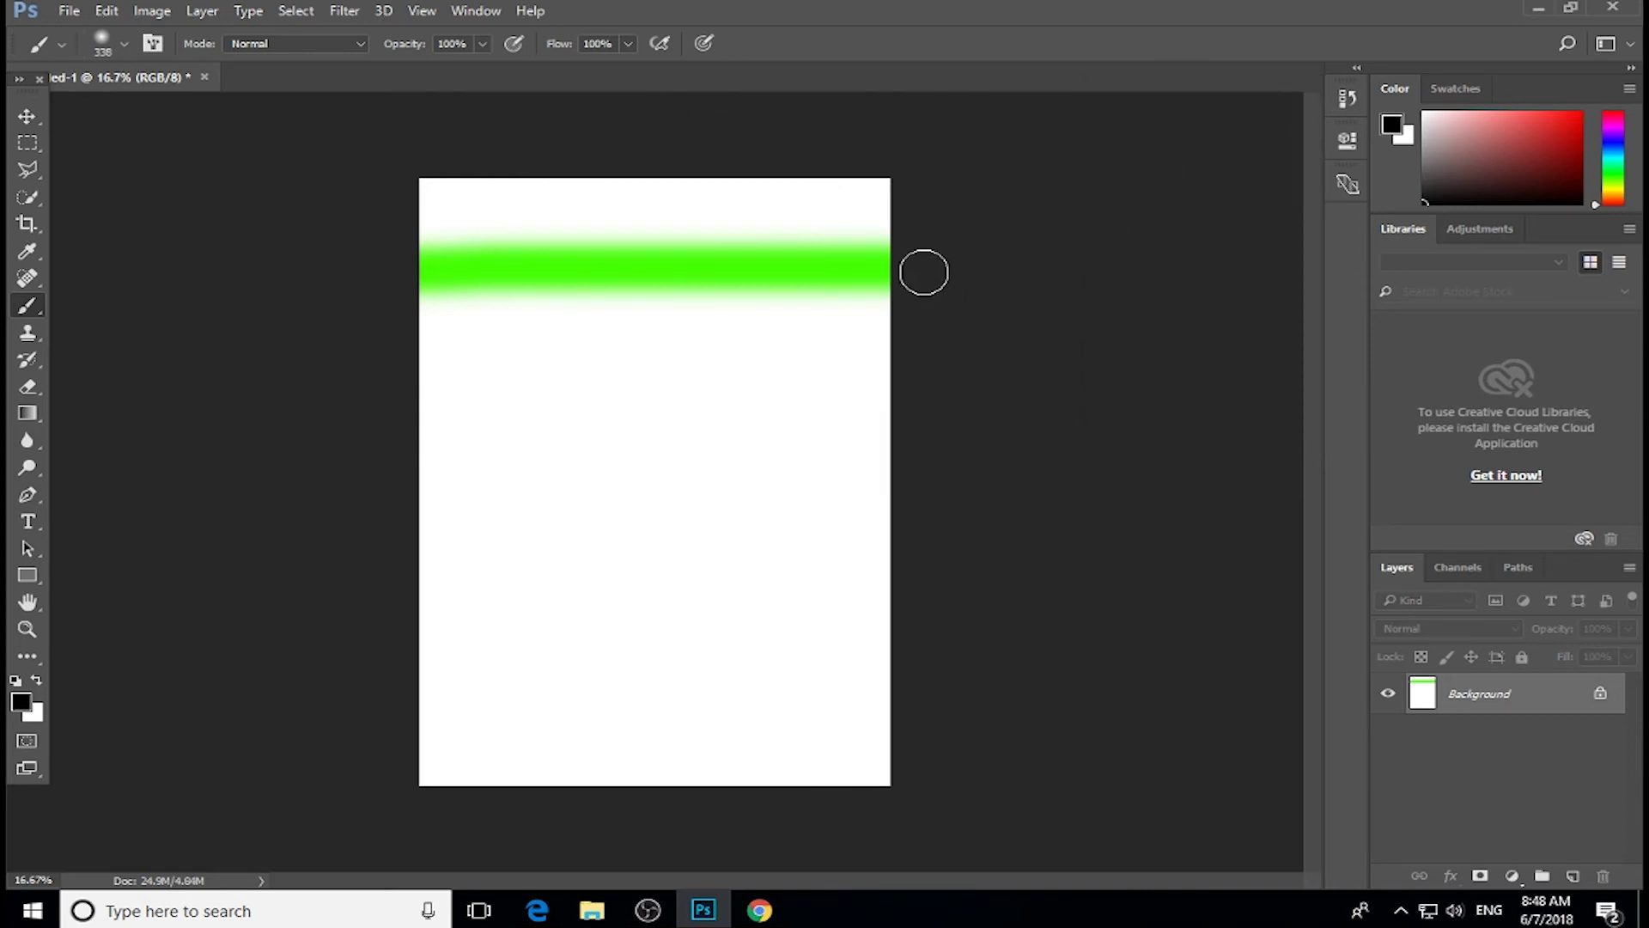
pyautogui.hotkey('ctrl', 'shift', 'z')
pyautogui.hotkey('ctrl', 'alt', 'z')
pyautogui.hotkey('ctrl', 'alt', 'z')
pyautogui.click(1337, 100)
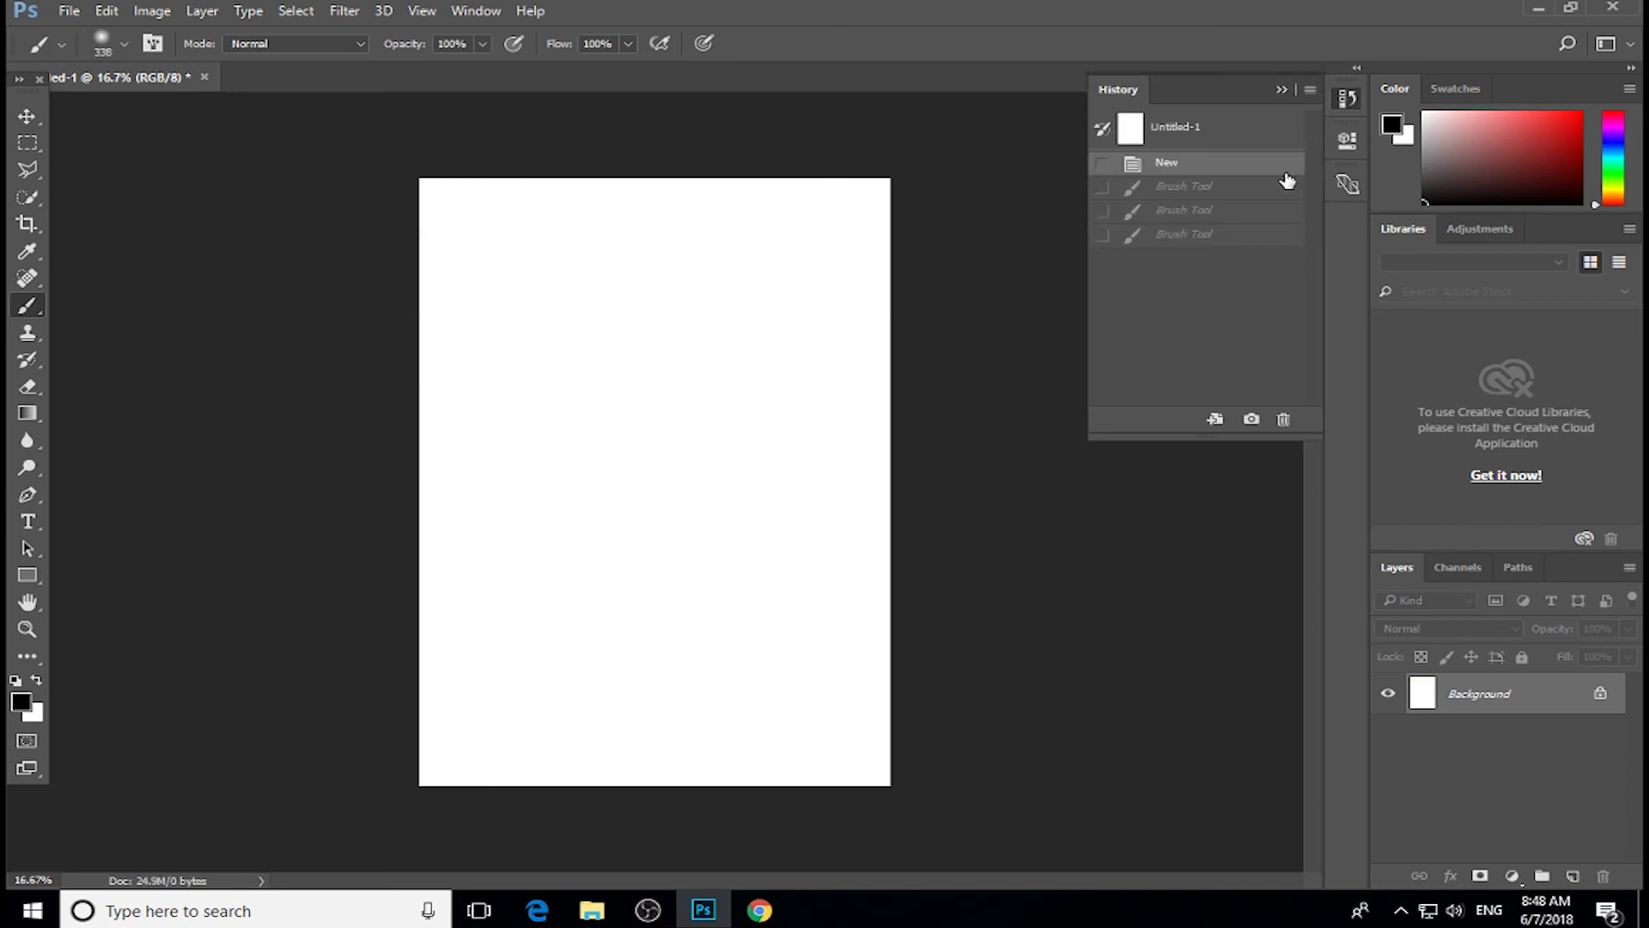
pyautogui.click(1234, 234)
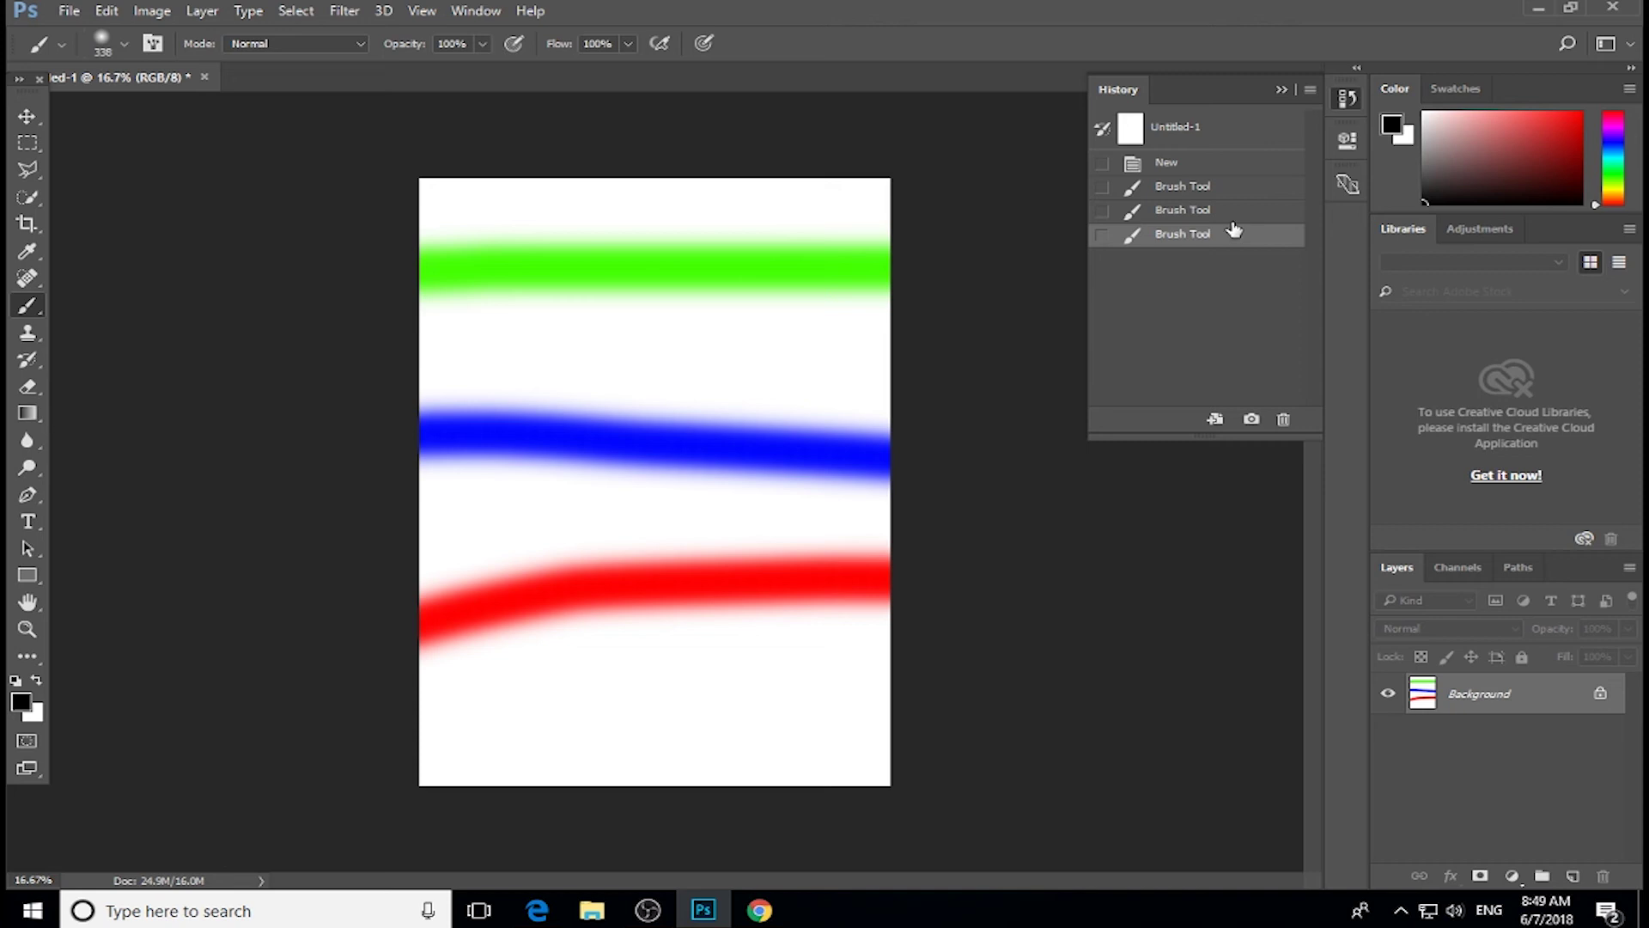
pyautogui.click(1279, 91)
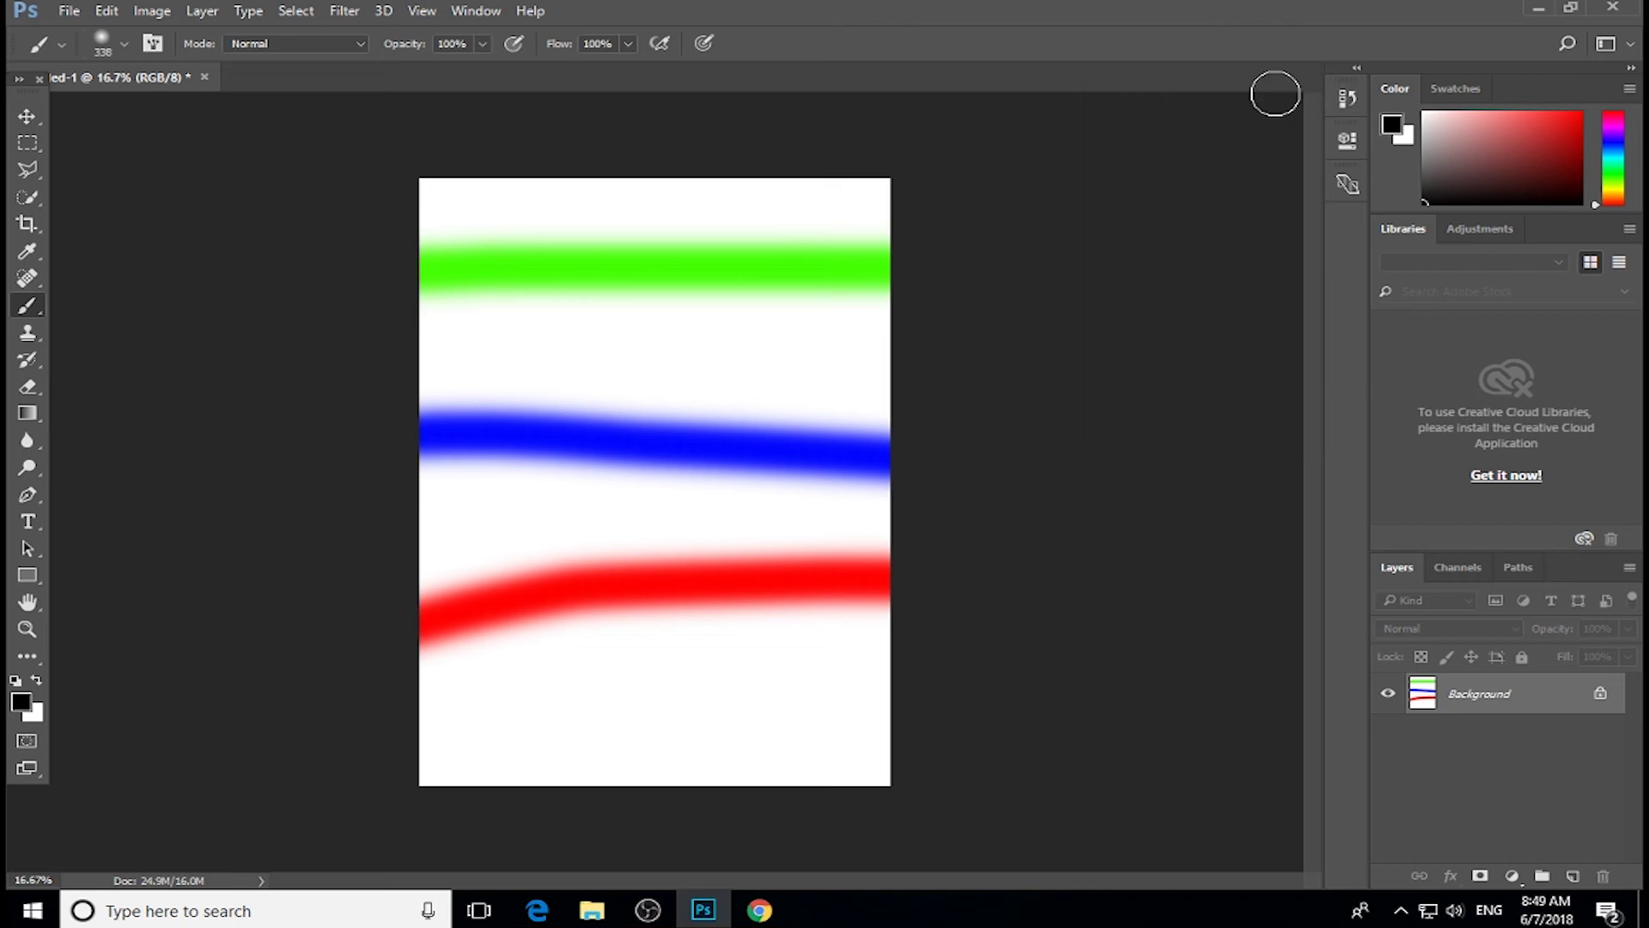